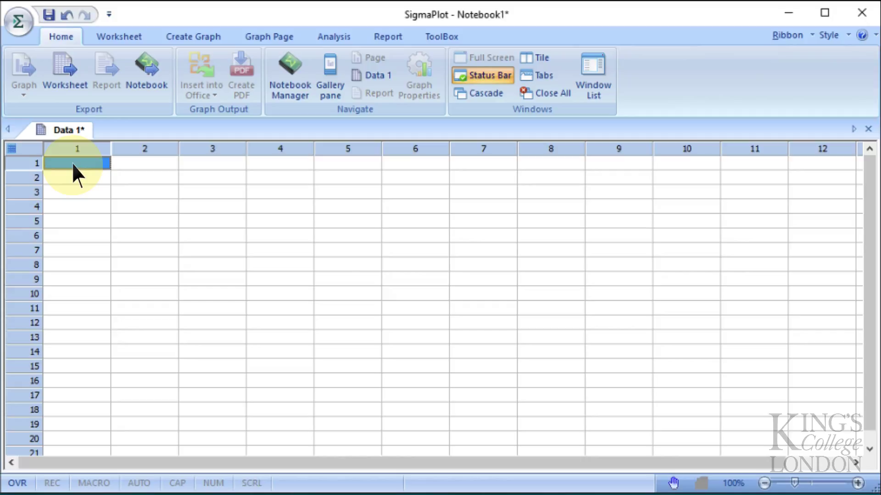
# - Enter the values 0, 1, 2, 3 and 4 in rows 1–5 of column 1
pyautogui.write('0')
pyautogui.press('Return')
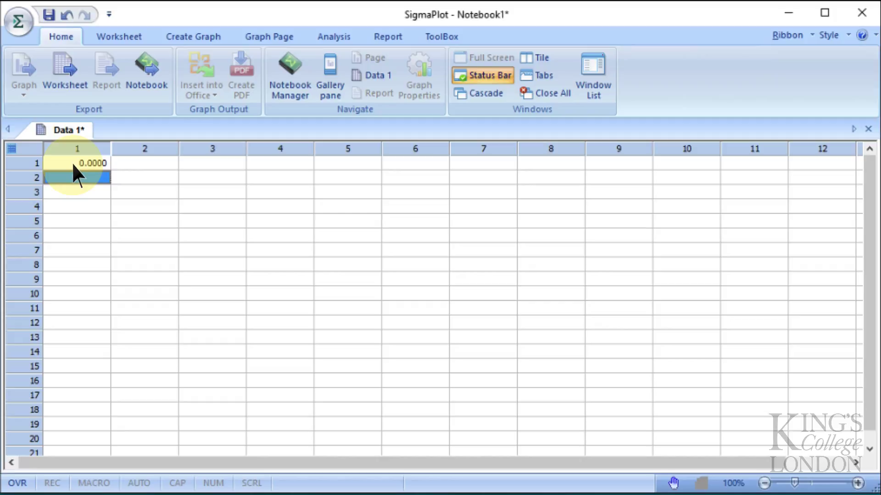
pyautogui.write('1')
pyautogui.press('Return')
pyautogui.write('2')
pyautogui.press('Return')
pyautogui.write('3')
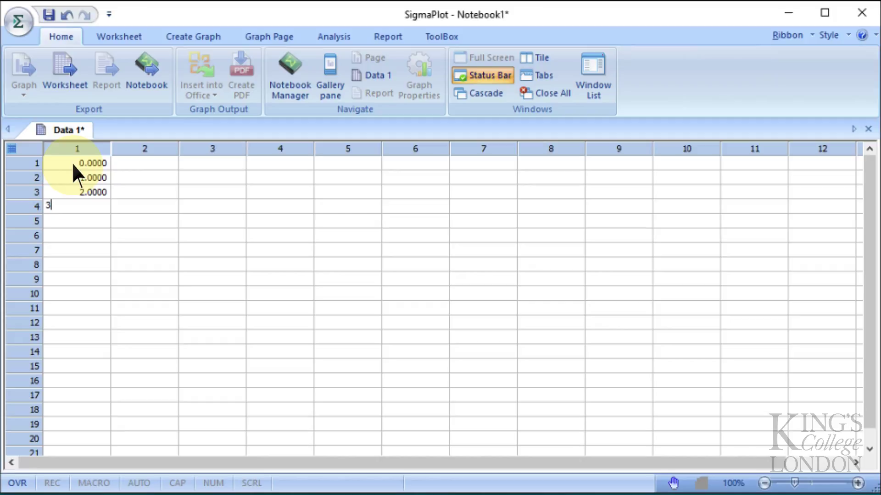
pyautogui.press('Return')
pyautogui.write('4')
pyautogui.press('Return')
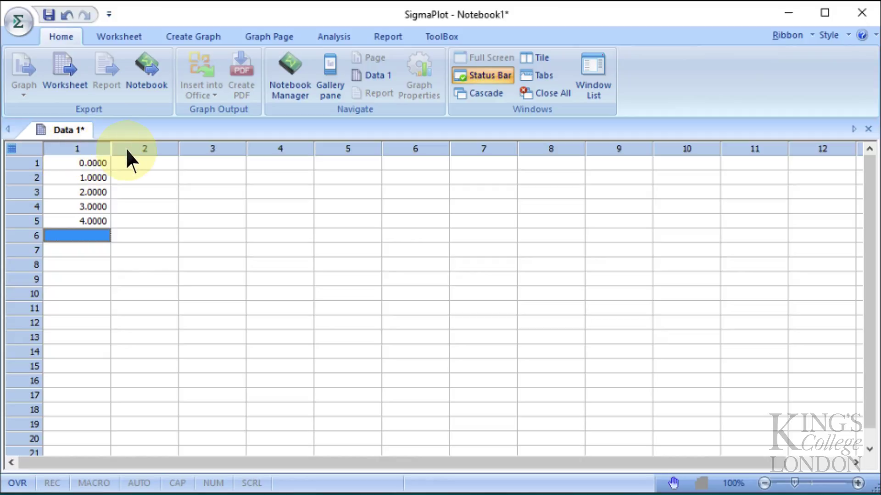
# - Title column 1 'X axis (Time)'
pyautogui.rightClick(83, 149)
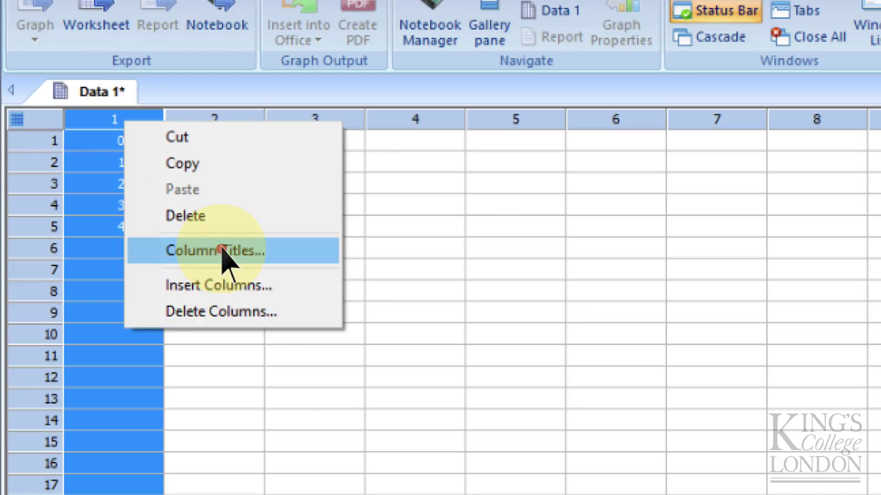
pyautogui.click(225, 251)
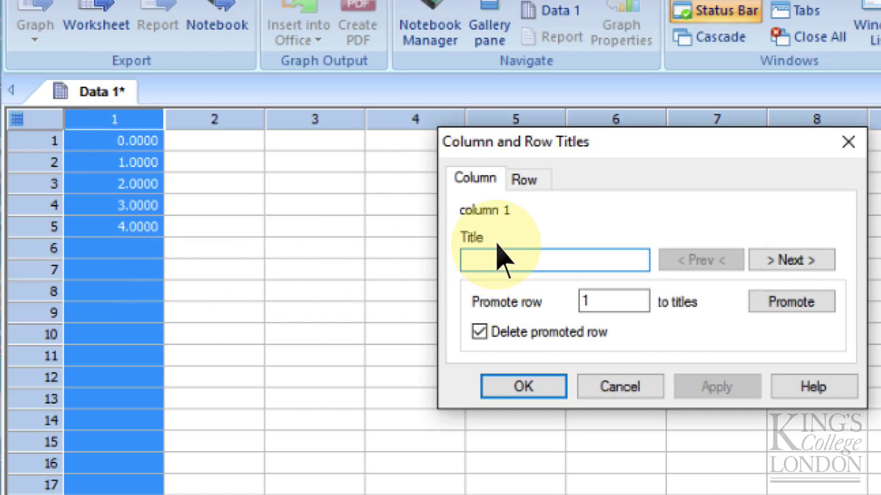
pyautogui.write('X ax')
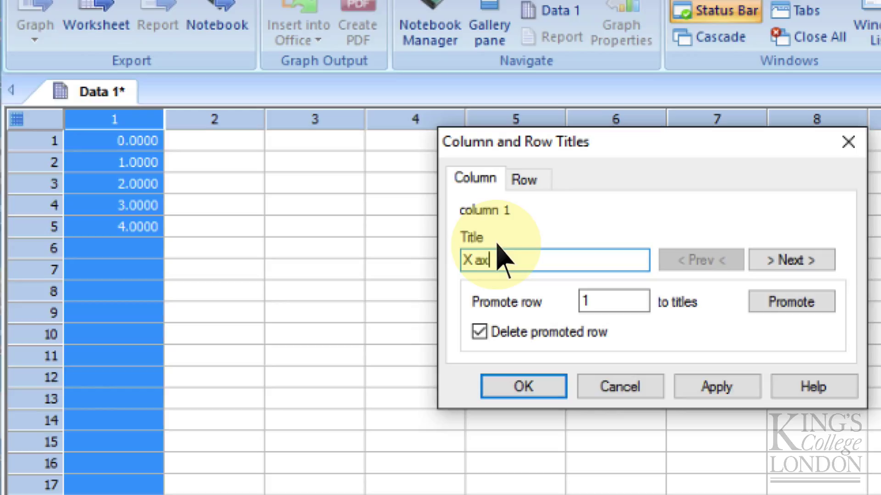
pyautogui.write('is (time')
pyautogui.press('BackSpace')
pyautogui.press('BackSpace')
pyautogui.press('BackSpace')
pyautogui.press('BackSpace')
pyautogui.press('BackSpace')
pyautogui.press('BackSpace')
pyautogui.write('(time)')
pyautogui.click(742, 388)
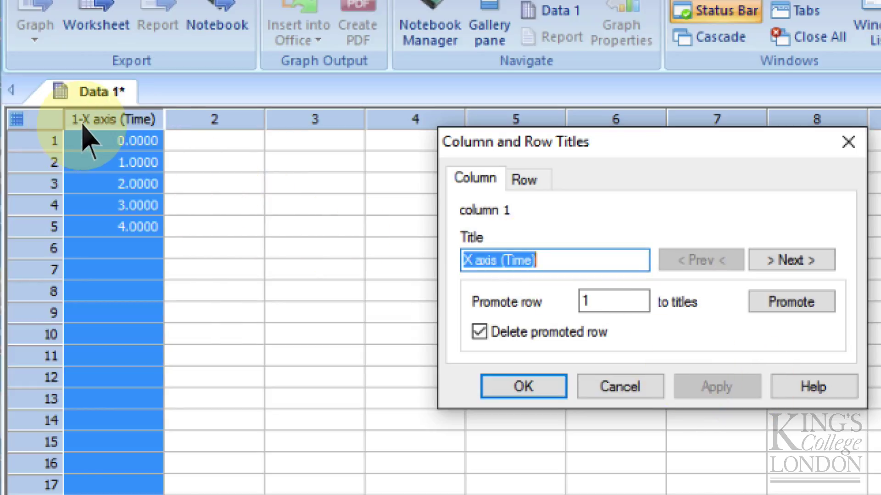
pyautogui.click(530, 387)
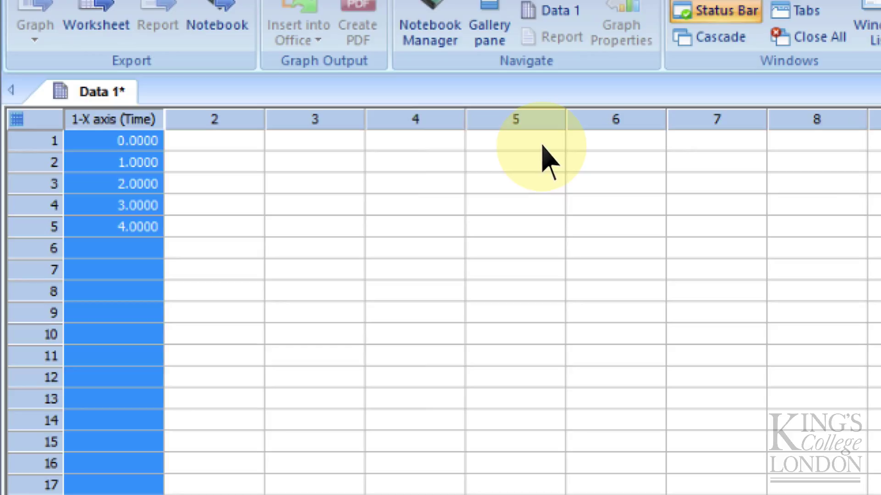
# - Enter 2, 6, 9, 12 and 15 down column 2
pyautogui.click(248, 144)
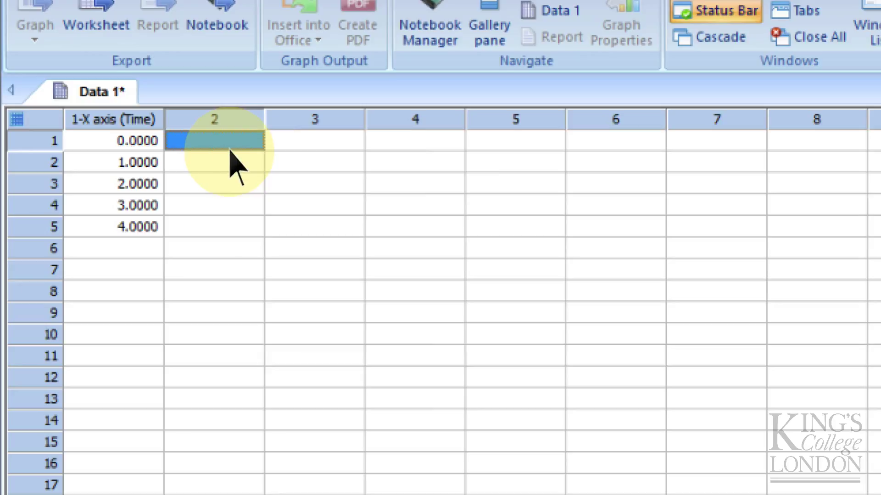
pyautogui.write('2')
pyautogui.press('Return')
pyautogui.write('6')
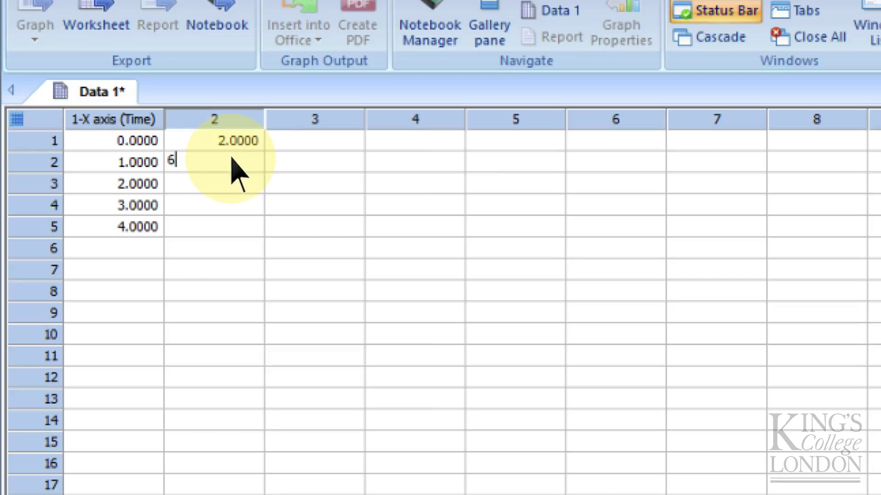
pyautogui.press('Return')
pyautogui.write('9')
pyautogui.press('Return')
pyautogui.write('12')
pyautogui.press('Return')
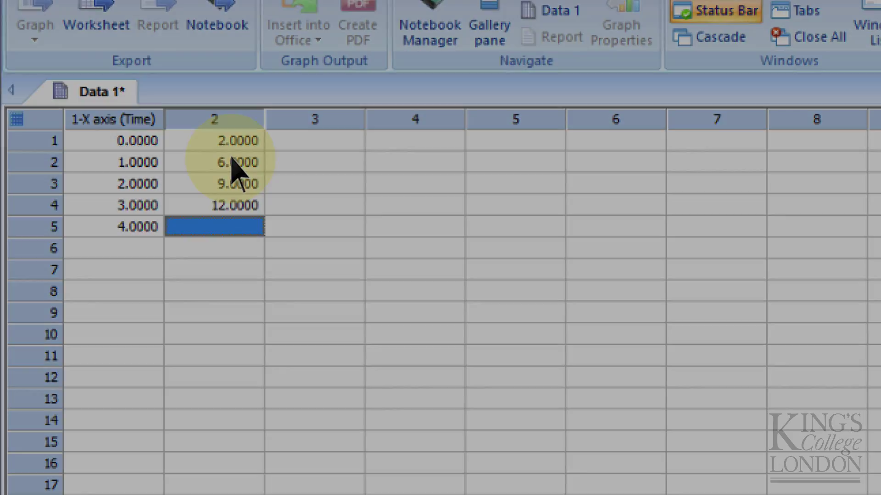
pyautogui.write('15')
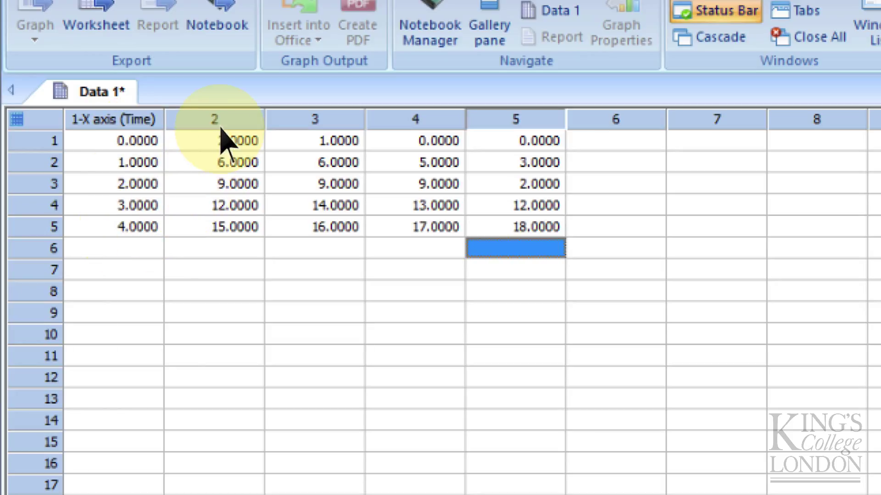
# - Title column 2 'A' and start titling column 3
pyautogui.moveTo(502, 123); pyautogui.dragTo(244, 124)
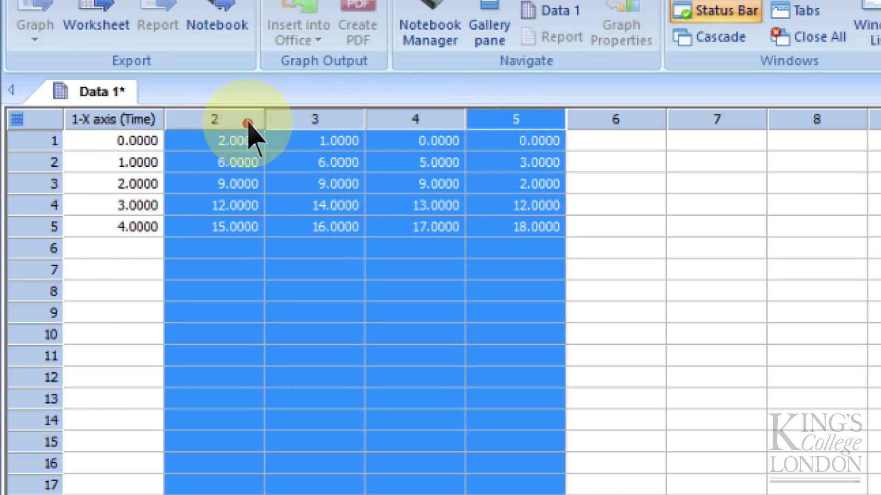
pyautogui.click(242, 306)
pyautogui.click(231, 120)
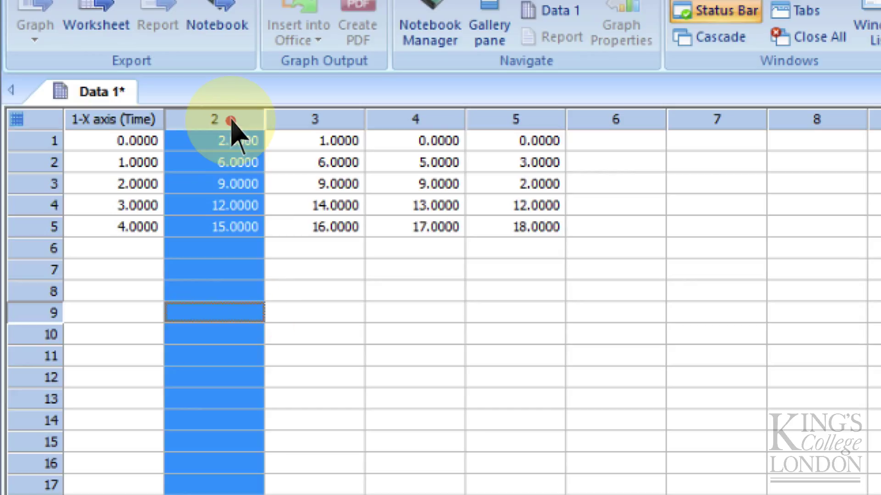
pyautogui.rightClick(232, 121)
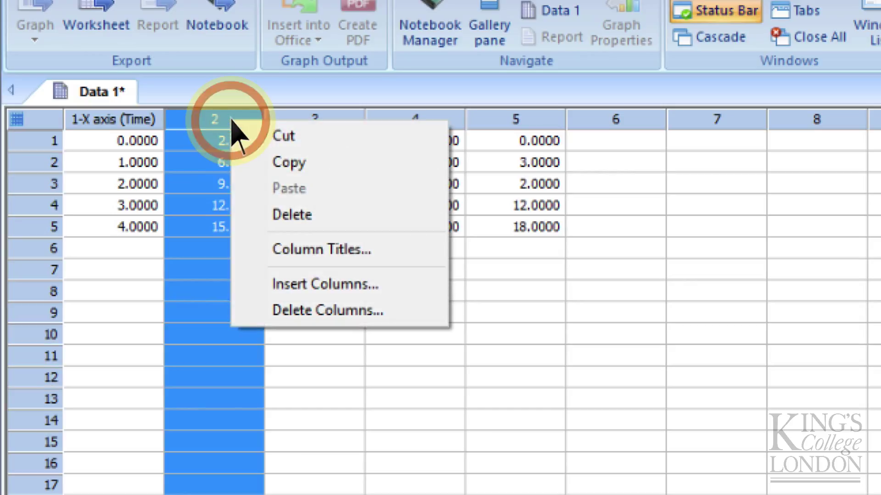
pyautogui.click(319, 250)
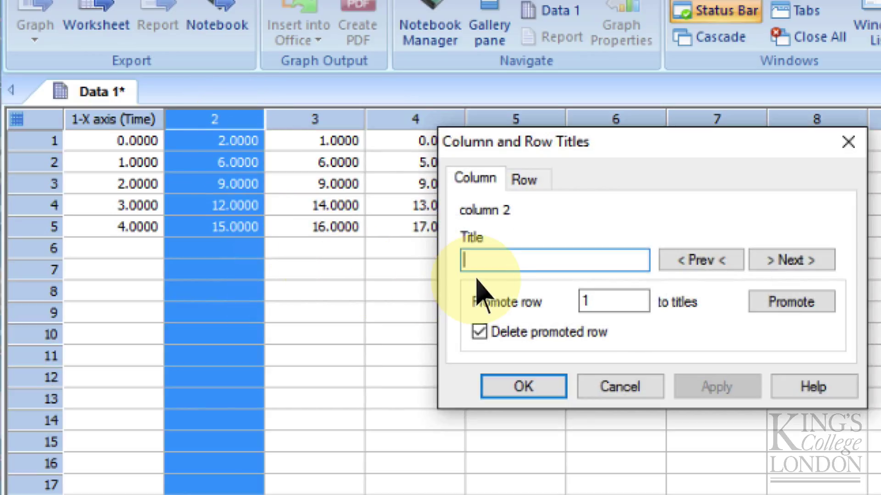
pyautogui.write('A')
pyautogui.click(527, 387)
pyautogui.rightClick(315, 121)
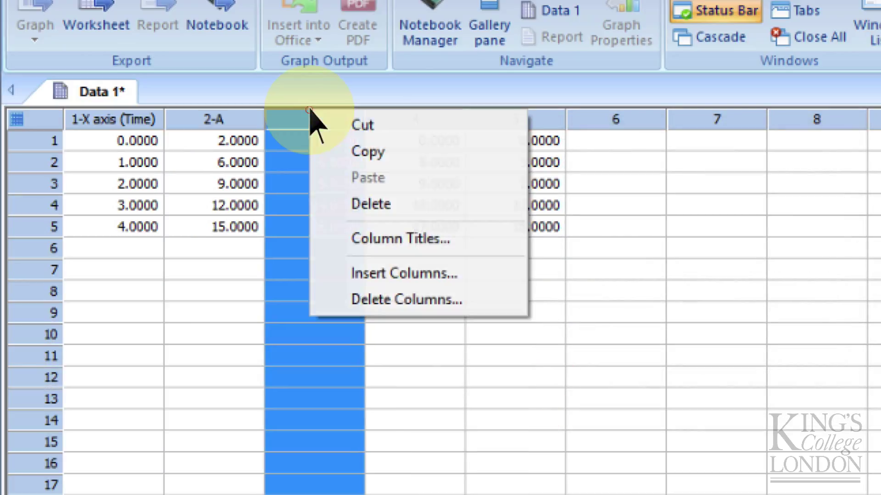
pyautogui.click(402, 239)
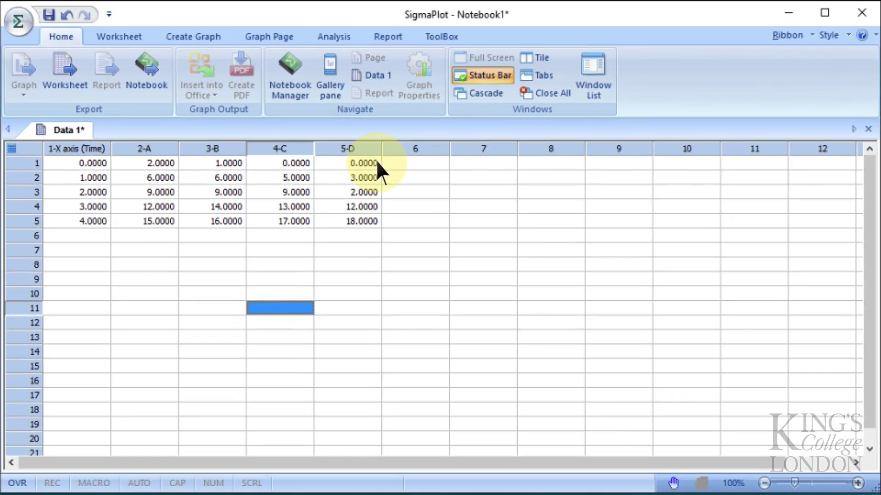
# - Show the Line/Scatter graph types from the Create Graph tab
pyautogui.click(208, 37)
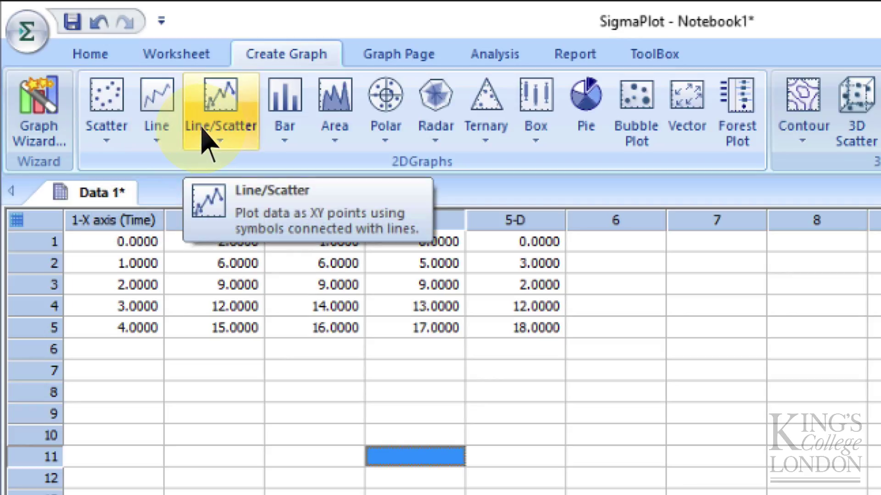
pyautogui.click(229, 113)
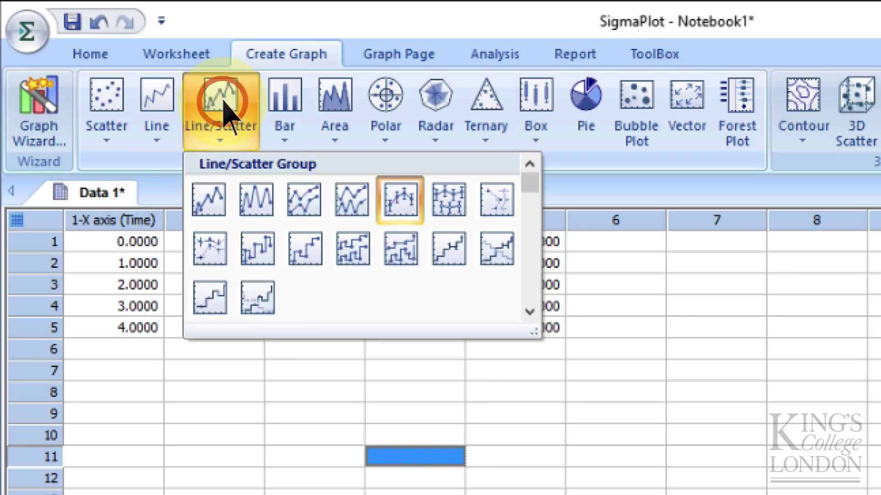
# - Choose the error-bar line graph plotting Row Means with Standard Error upper and lower bars
pyautogui.click(402, 201)
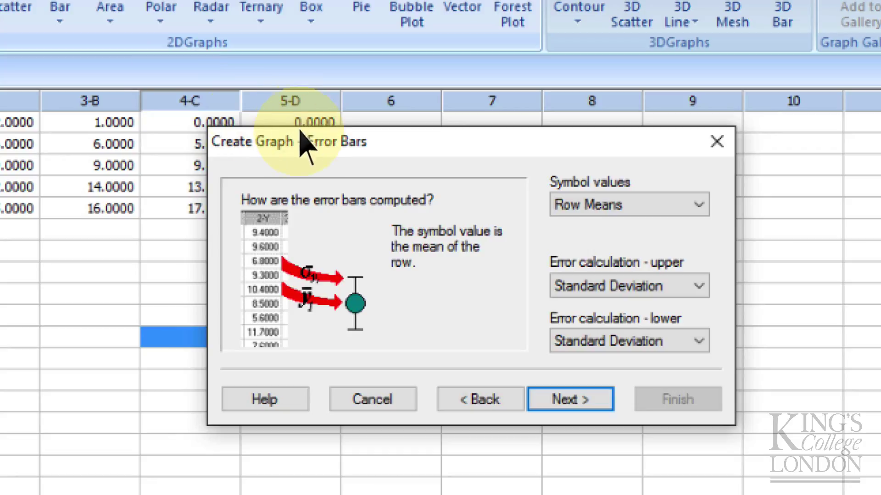
pyautogui.moveTo(305, 142); pyautogui.dragTo(184, 168)
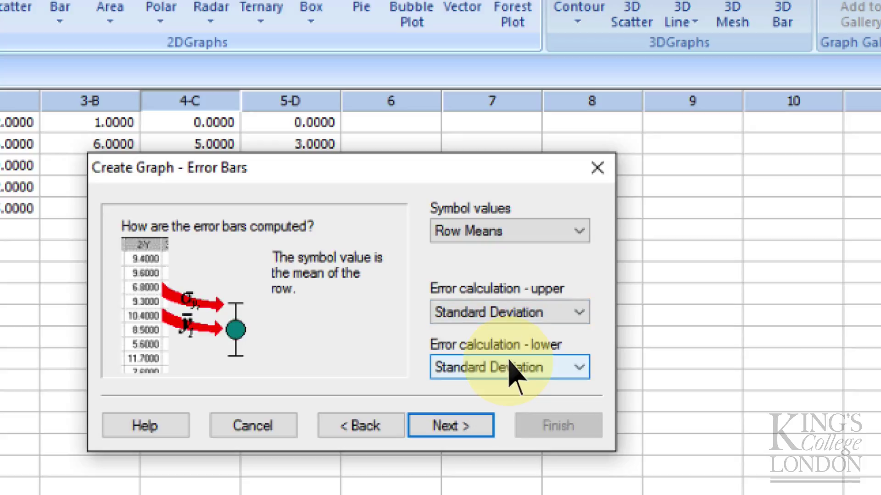
pyautogui.click(571, 228)
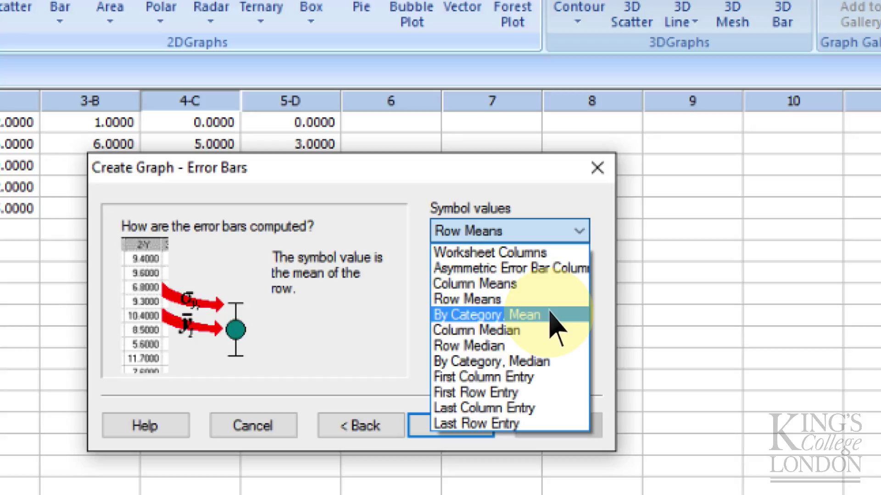
pyautogui.click(484, 300)
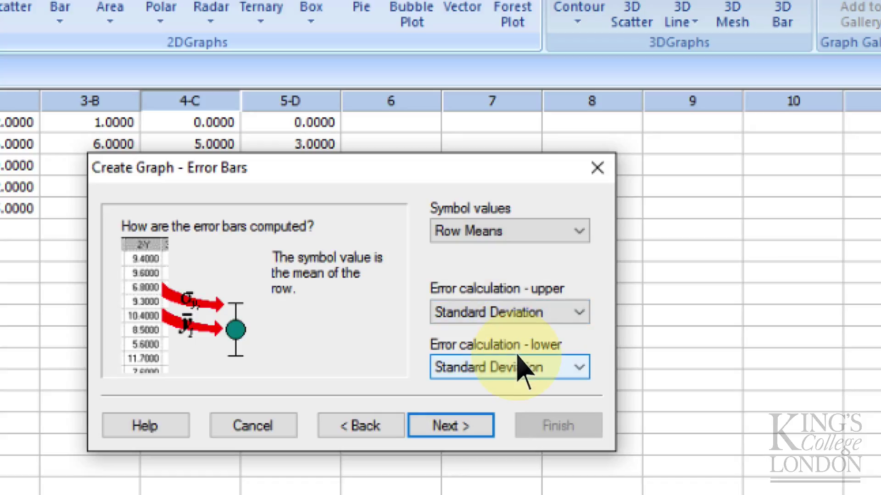
pyautogui.click(574, 310)
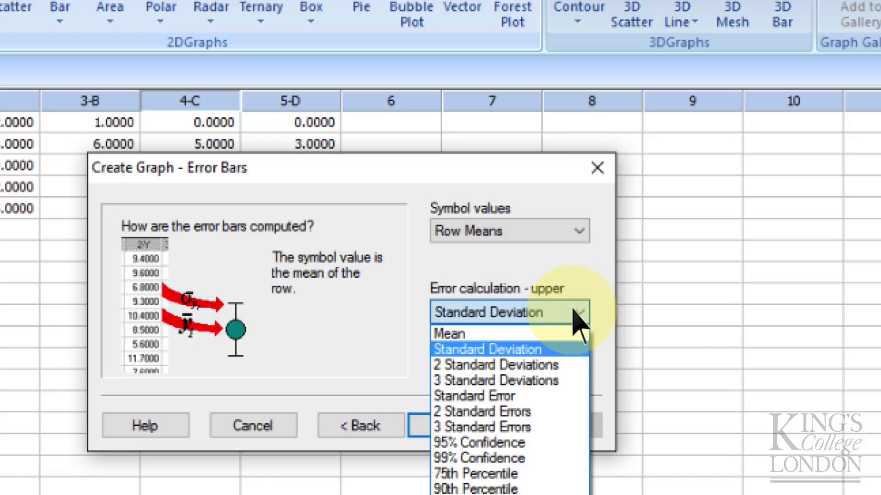
pyautogui.click(550, 348)
pyautogui.click(579, 367)
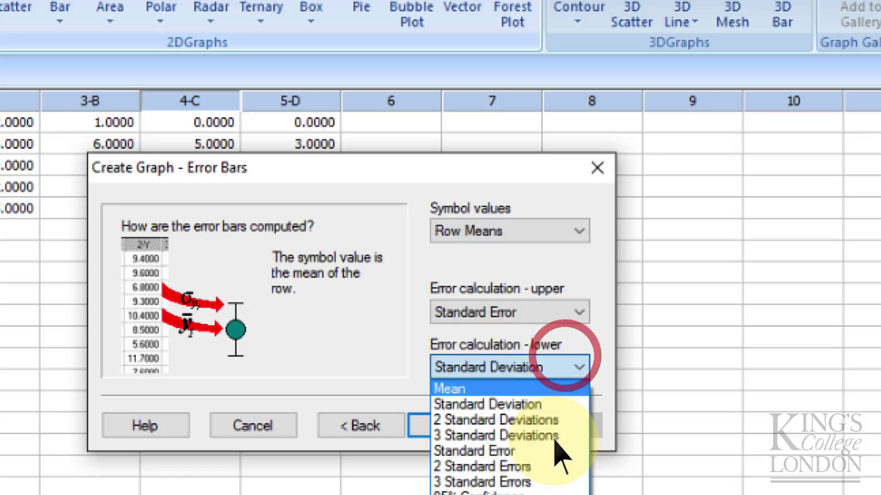
pyautogui.click(552, 449)
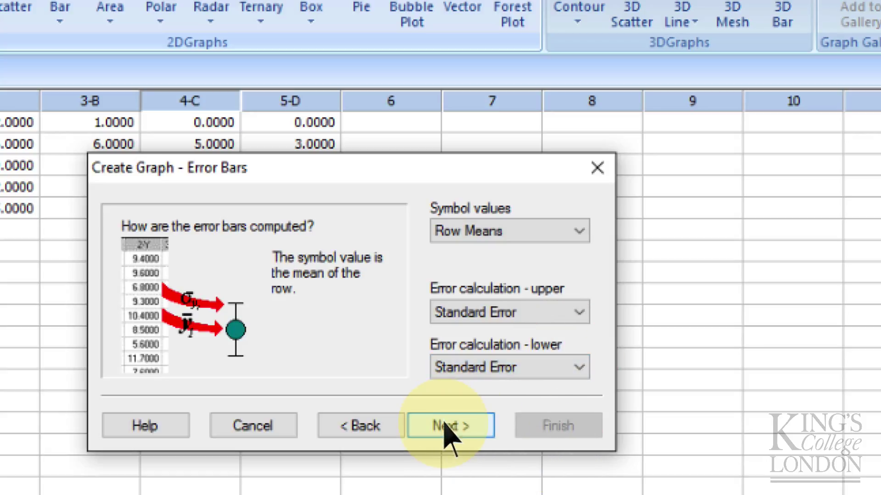
pyautogui.click(447, 441)
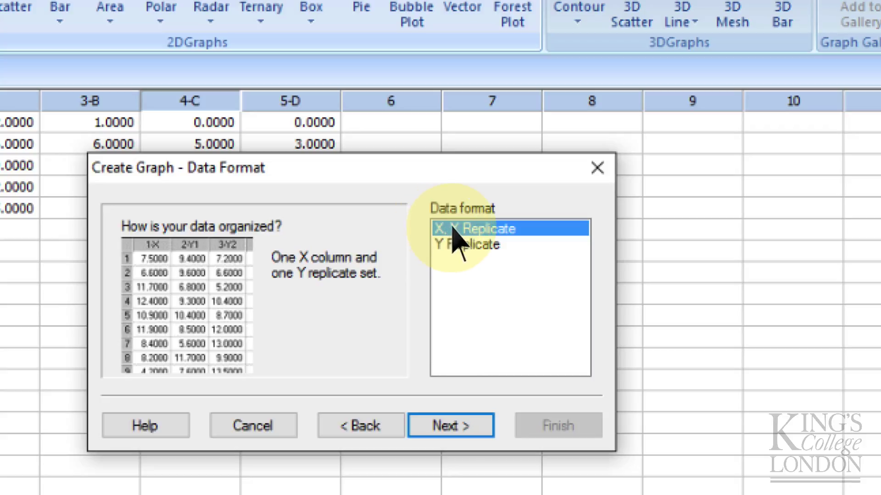
# - Choose the X, Y Replicate data format and continue
pyautogui.click(477, 246)
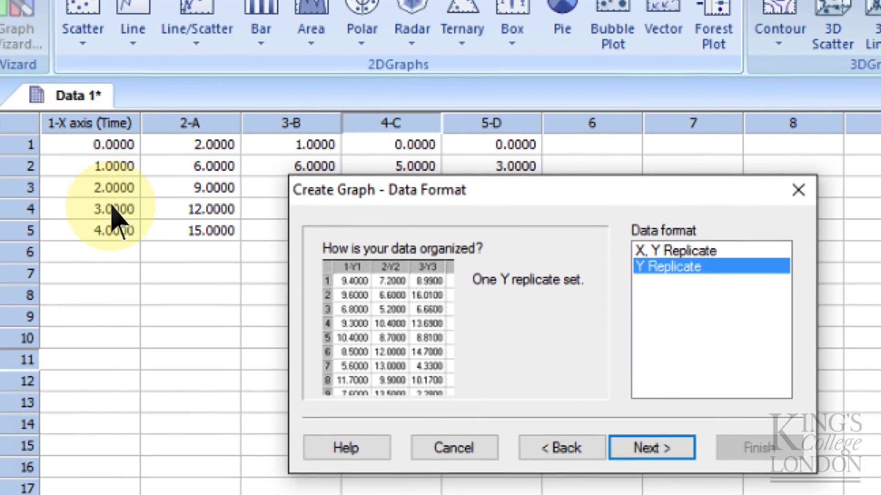
pyautogui.click(645, 251)
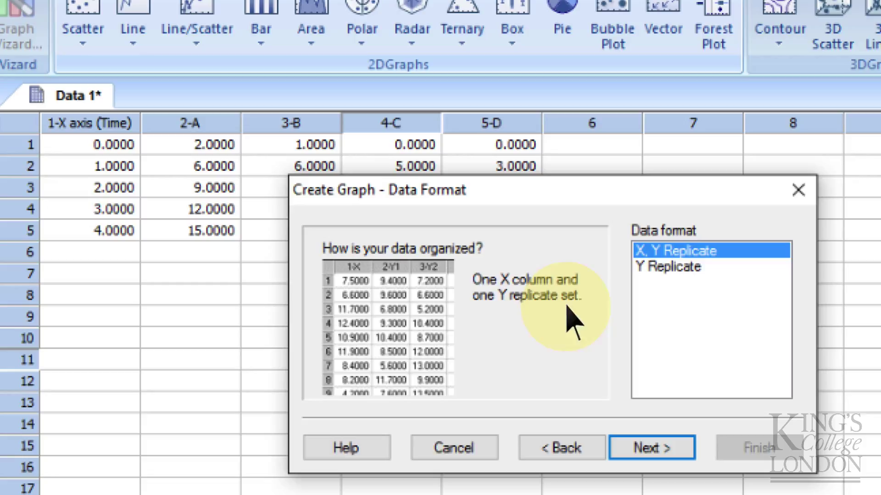
pyautogui.click(662, 450)
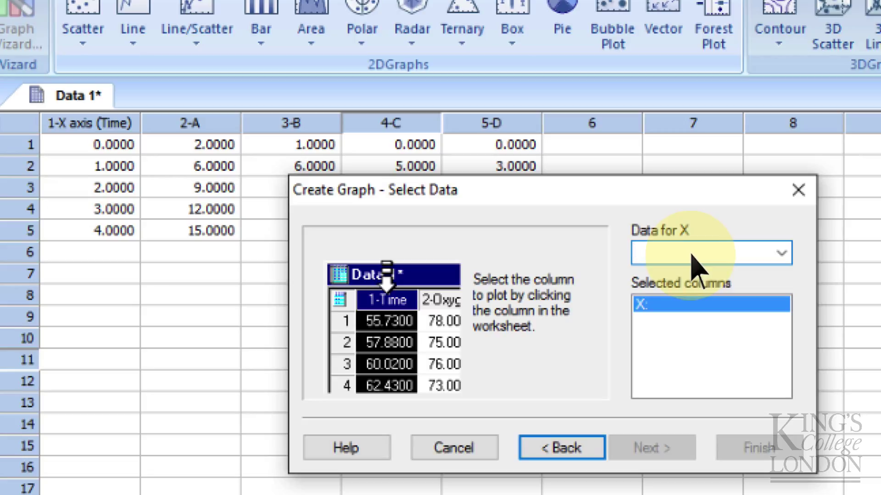
# - Plot the Time column as X against replicates 2-A through 5-D and finish the graph
pyautogui.click(82, 128)
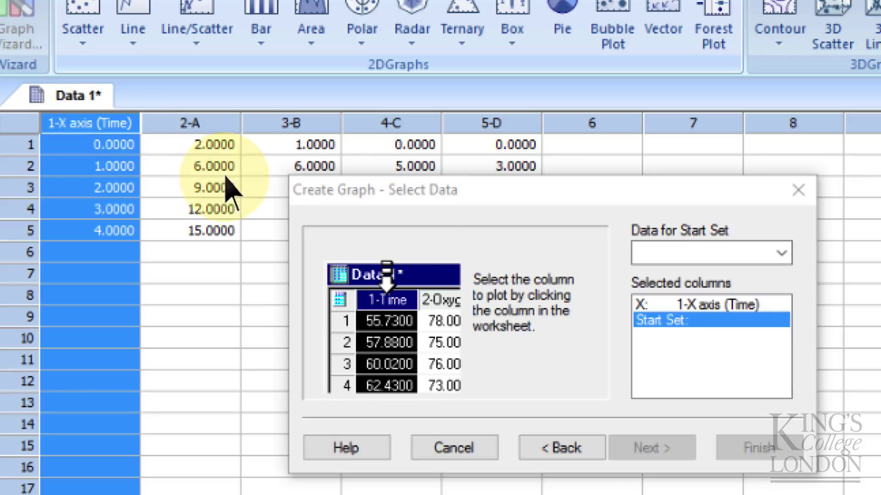
pyautogui.click(642, 248)
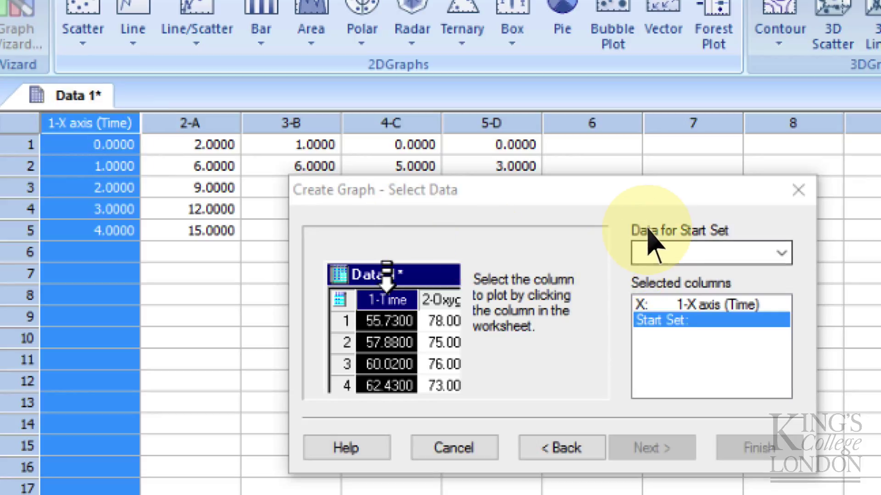
pyautogui.click(215, 126)
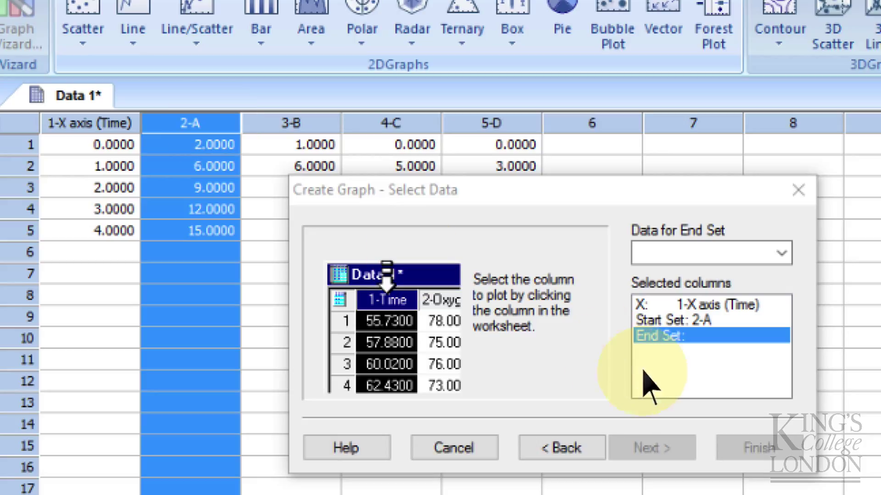
pyautogui.click(484, 137)
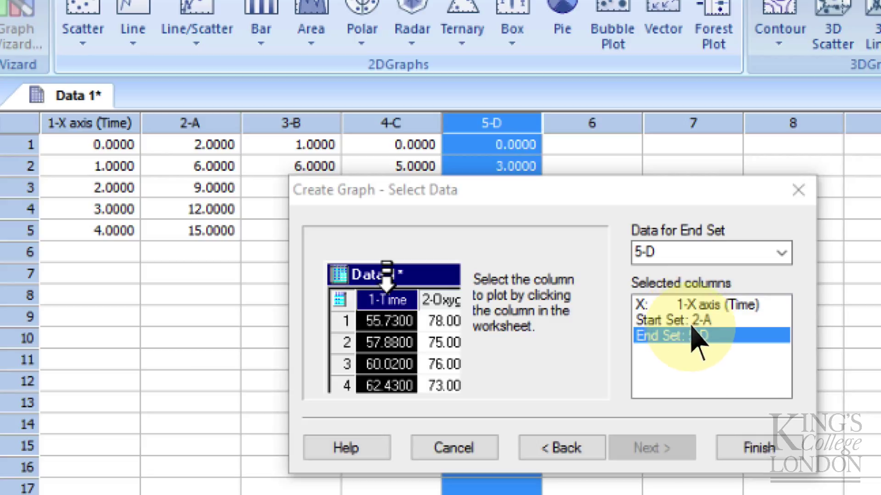
pyautogui.click(777, 444)
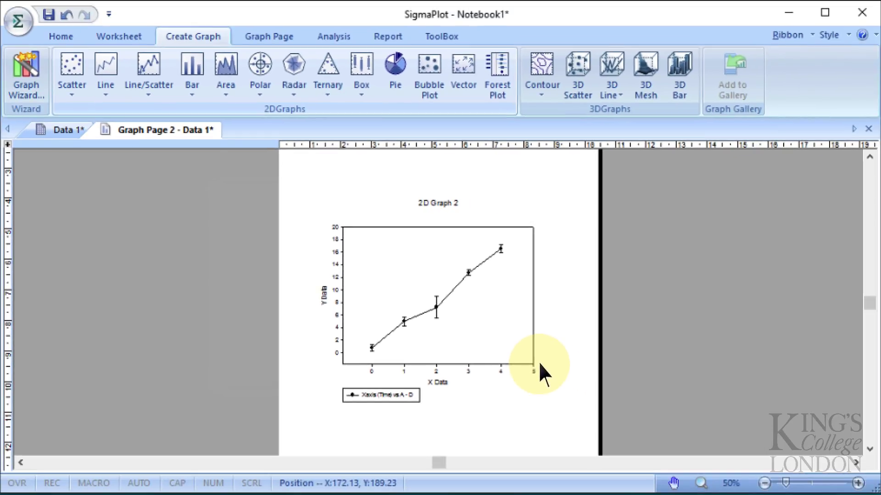
pyautogui.moveTo(783, 482); pyautogui.dragTo(790, 482)
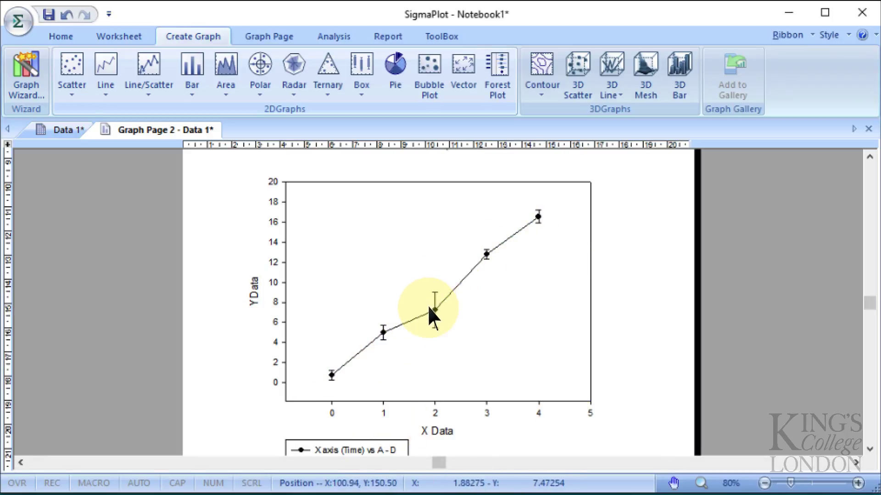
pyautogui.moveTo(328, 374)
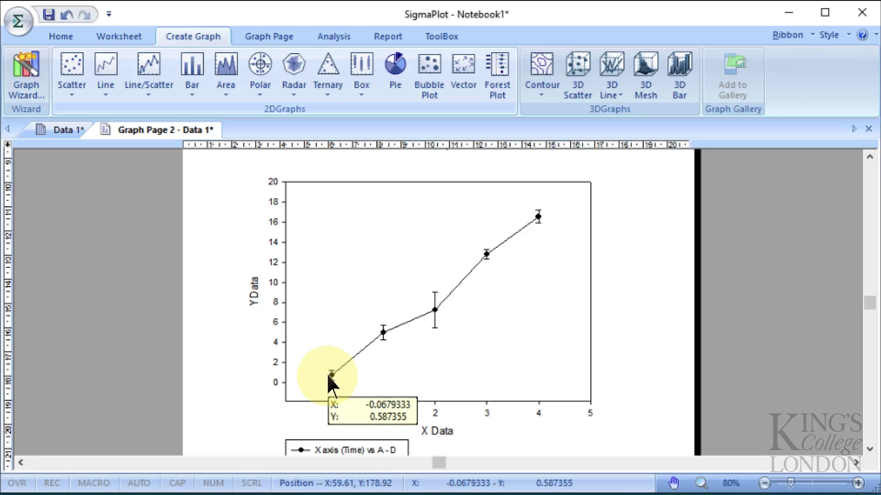
# - Retitle the Y axis 'Measure (Unit)'
pyautogui.click(255, 293)
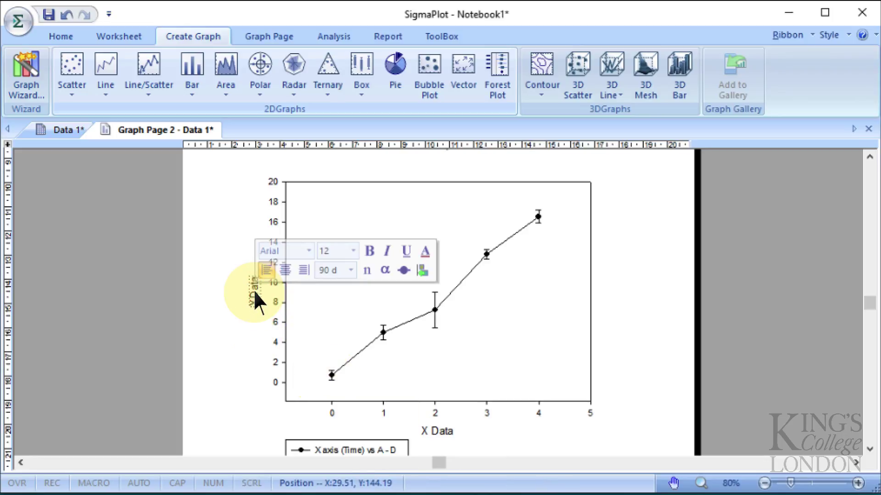
pyautogui.doubleClick(253, 290)
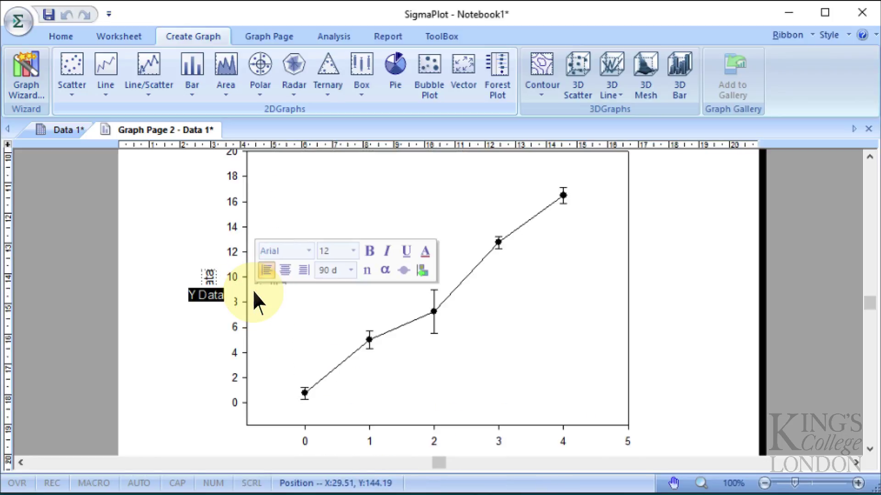
pyautogui.write('Measure (')
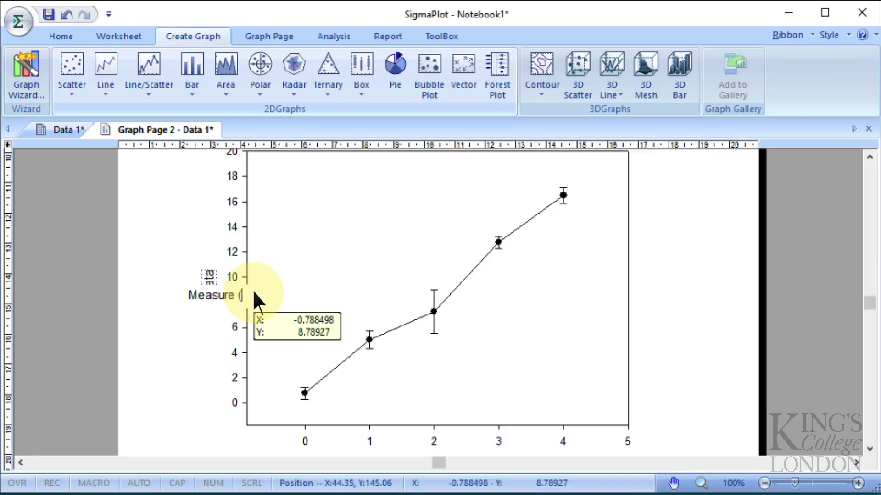
pyautogui.write('D')
pyautogui.press('BackSpace')
pyautogui.write('Unit)')
pyautogui.press('Return')
pyautogui.click(697, 381)
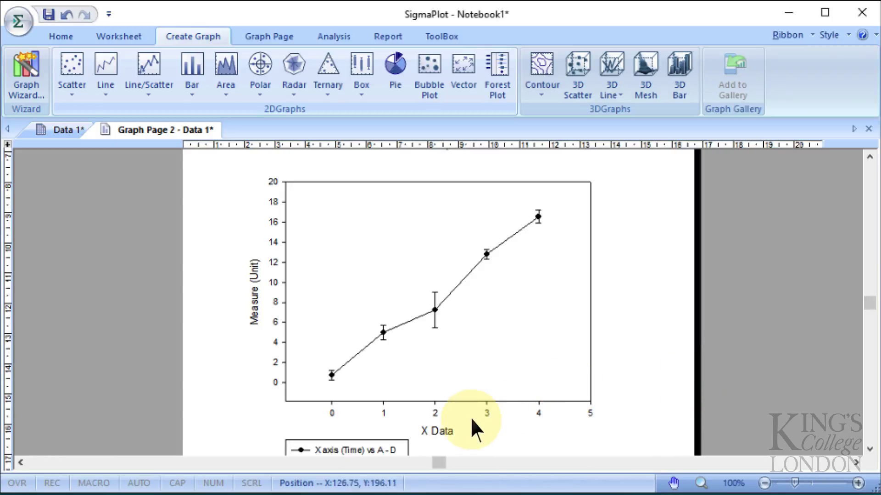
# - Retitle the X axis 'Time (sec)'
pyautogui.click(441, 427)
pyautogui.doubleClick(439, 427)
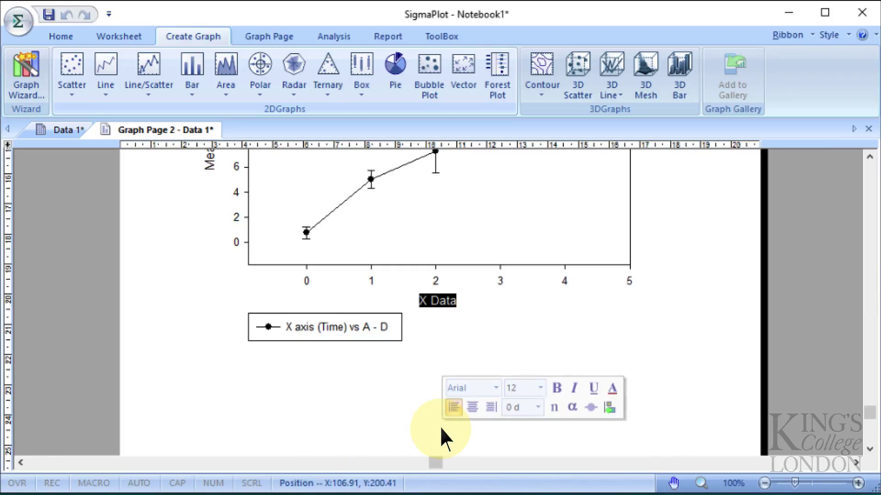
pyautogui.write('Time (sec')
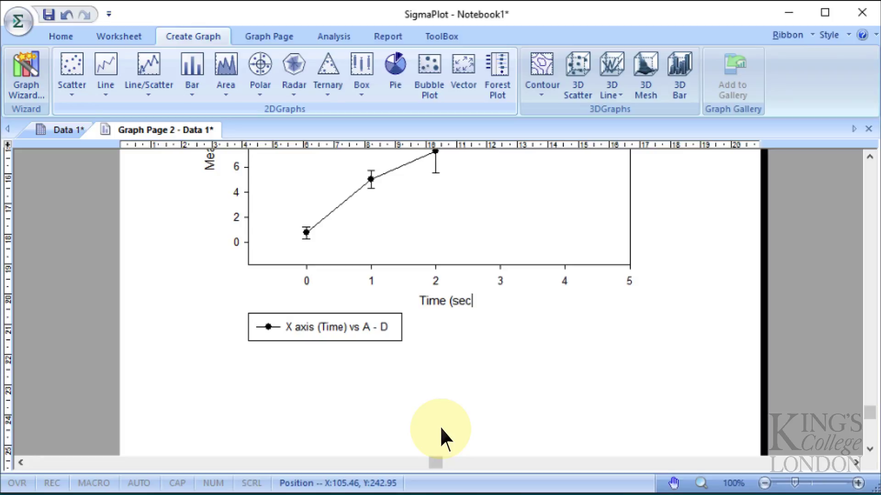
pyautogui.write(')')
pyautogui.press('Return')
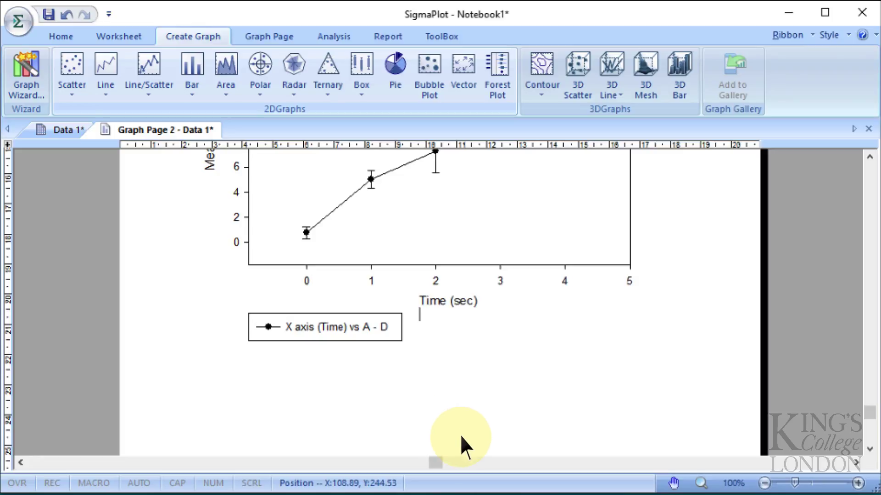
pyautogui.press('BackSpace')
pyautogui.click(458, 393)
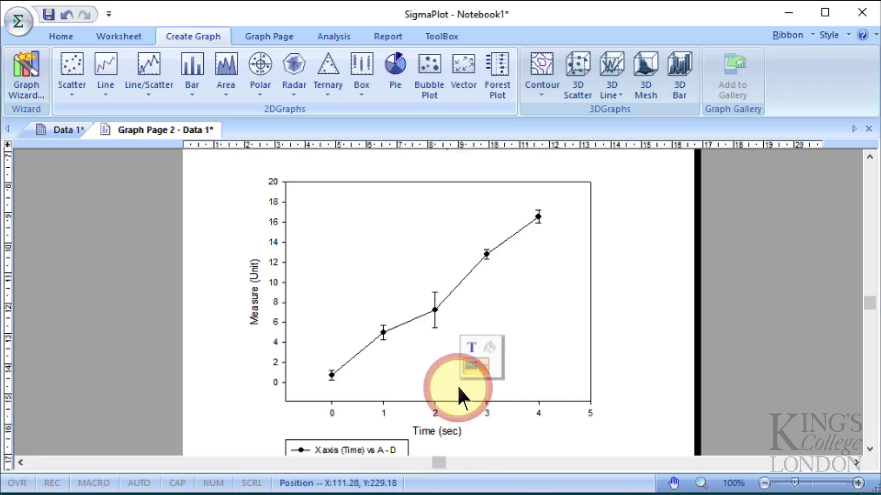
# - Hide the legend and delete the top and right axis lines
pyautogui.rightClick(384, 442)
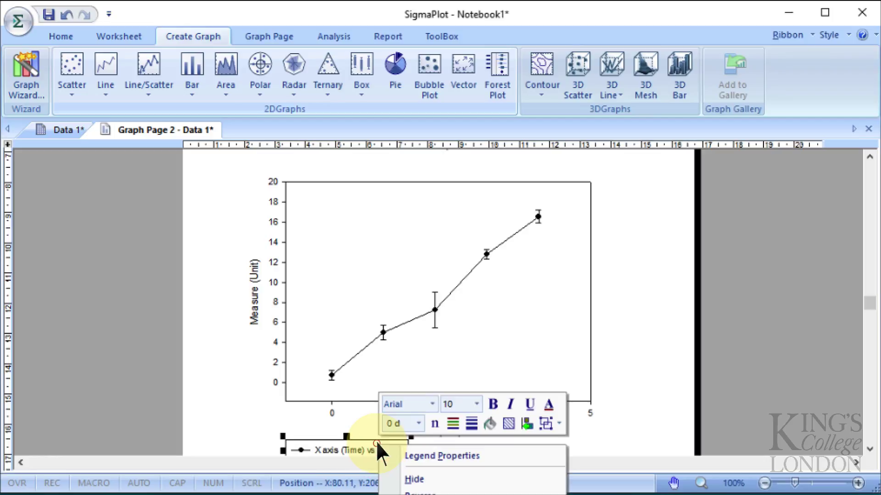
pyautogui.click(416, 479)
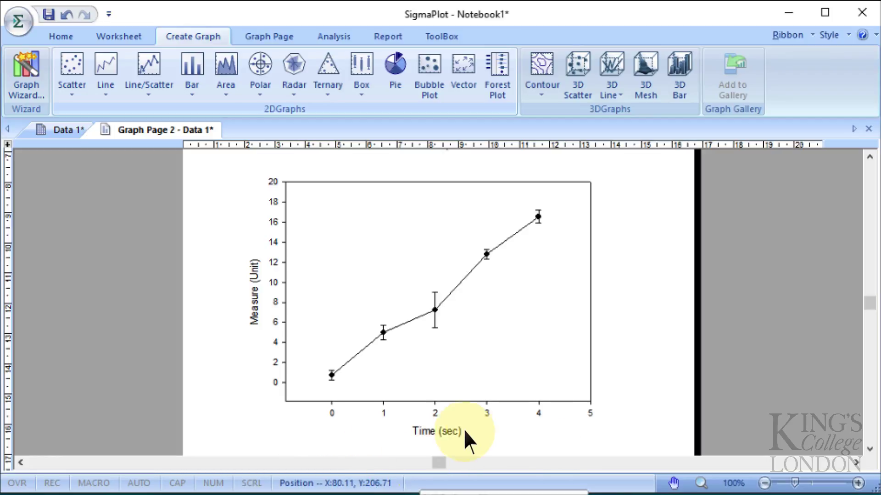
pyautogui.click(515, 183)
pyautogui.press('Delete')
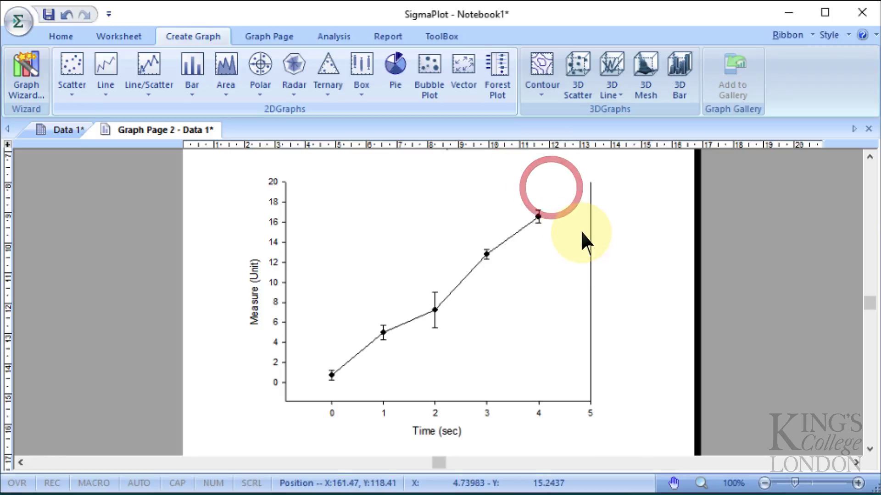
pyautogui.click(590, 236)
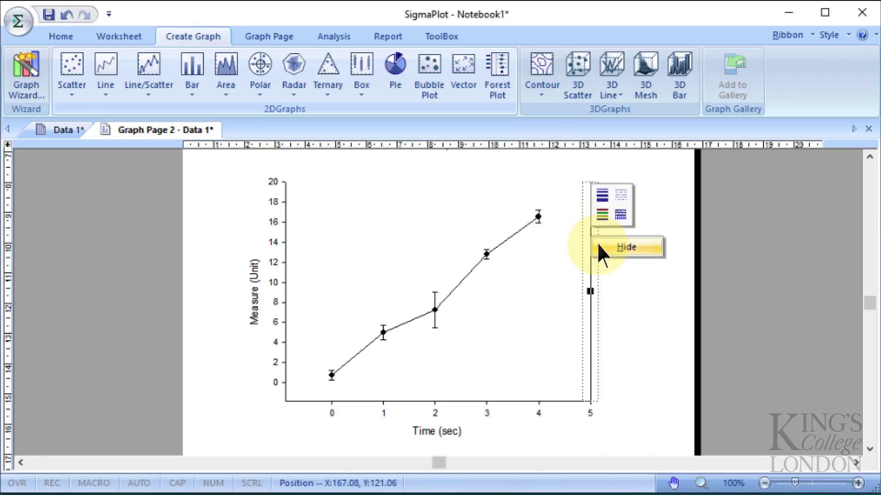
pyautogui.press('Delete')
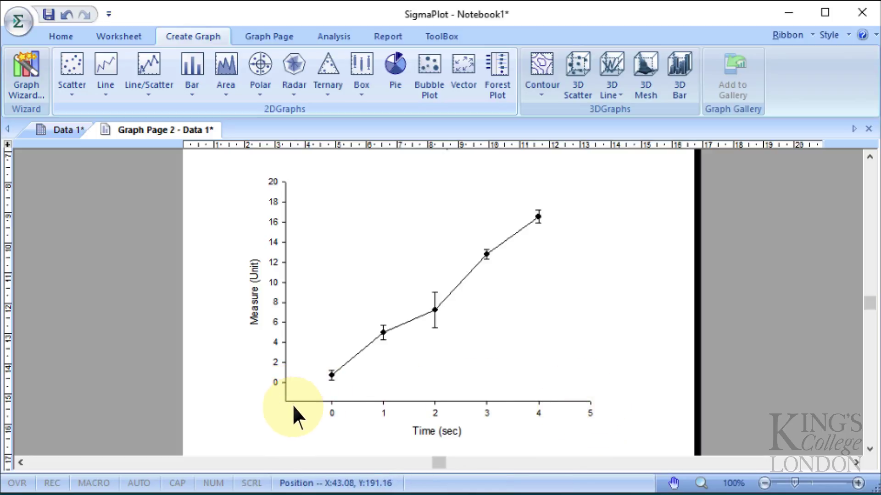
pyautogui.moveTo(307, 394)
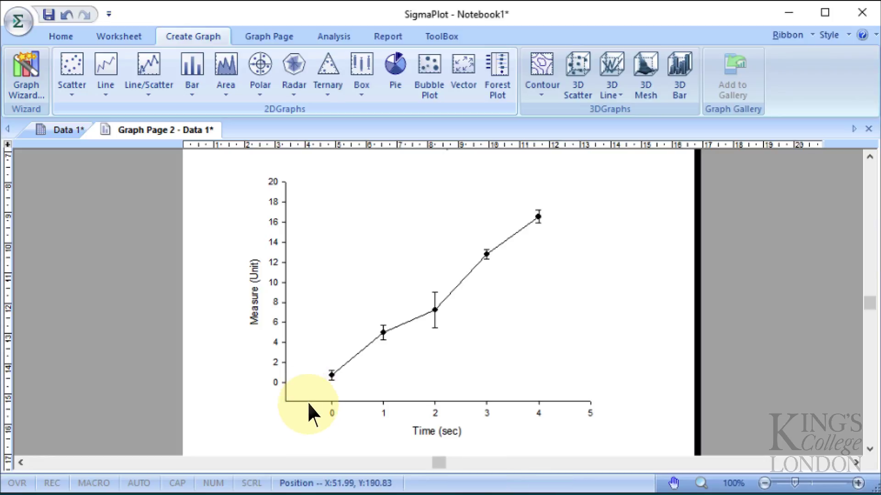
# - Set the X axis scale to end at 4.5, then close the settings window and deselect the graph
pyautogui.click(538, 402)
pyautogui.doubleClick(521, 400)
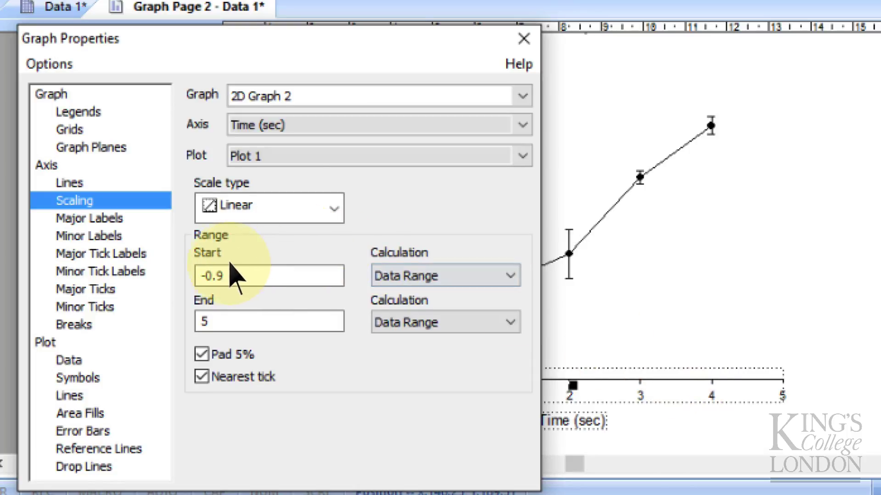
pyautogui.click(207, 275)
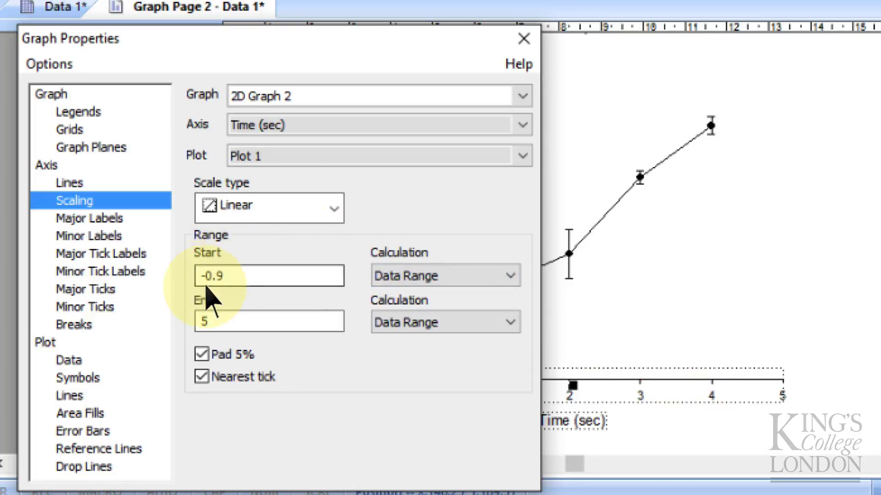
pyautogui.click(236, 276)
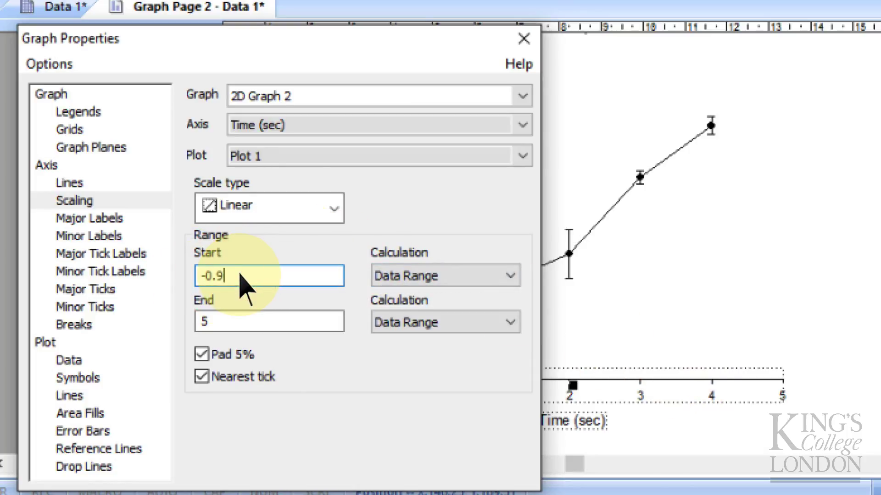
pyautogui.press('BackSpace')
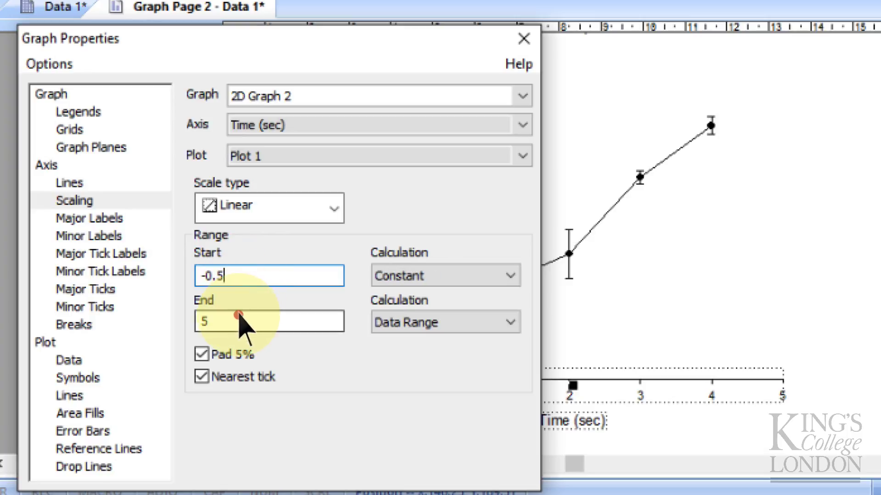
pyautogui.moveTo(243, 324); pyautogui.dragTo(146, 318)
pyautogui.write('4.5')
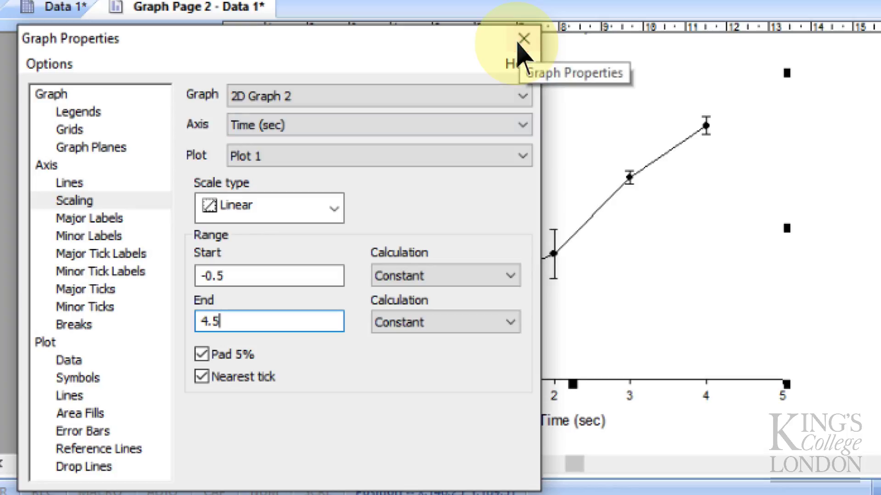
pyautogui.click(291, 275)
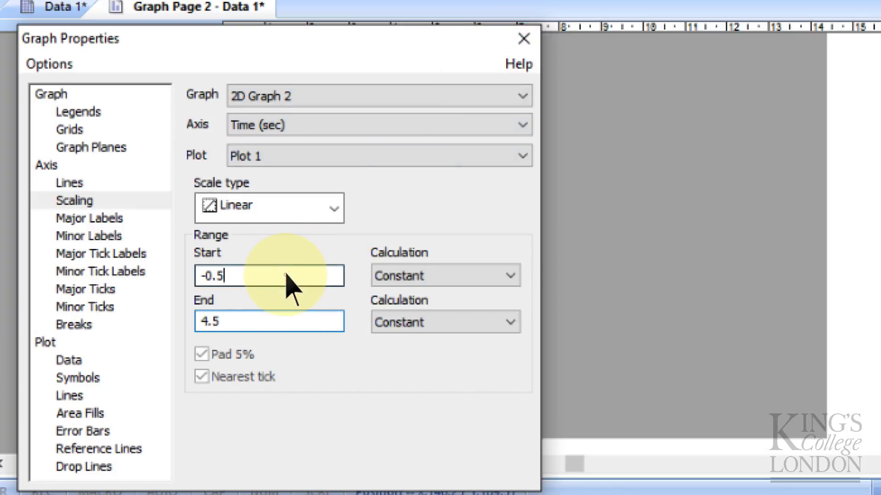
pyautogui.click(524, 39)
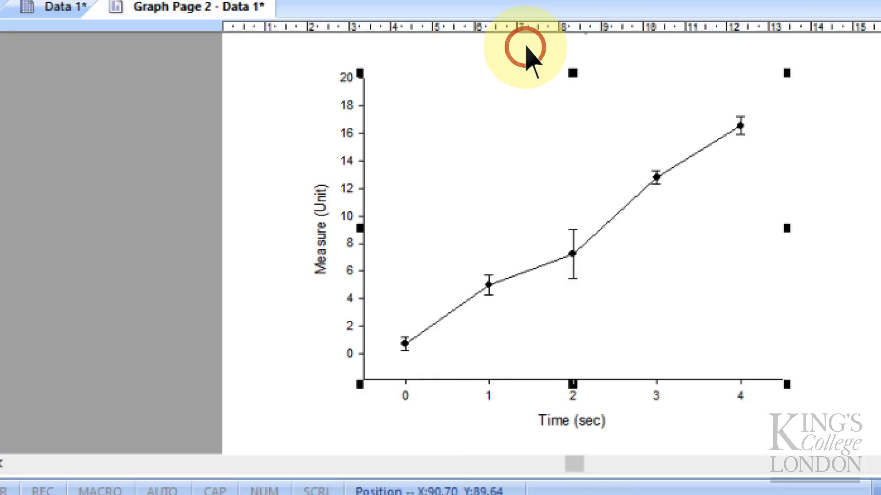
pyautogui.click(869, 367)
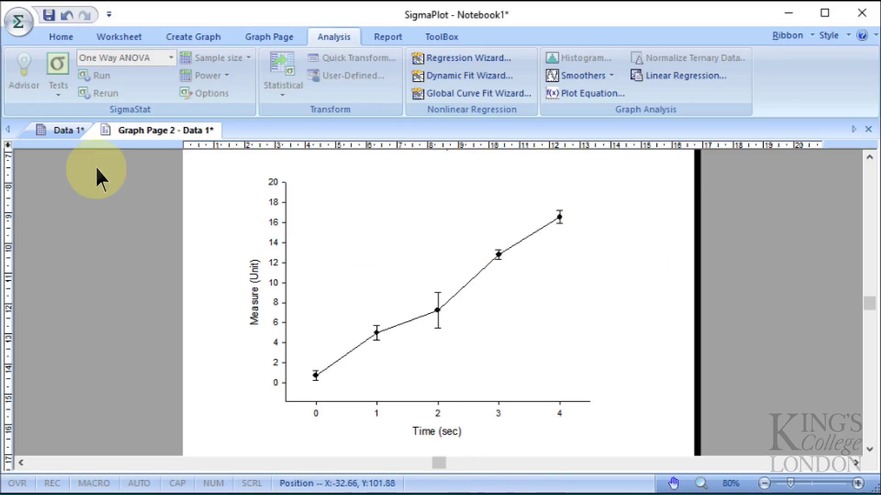
# - Switch from Graph Page 2 back to the Data 1 worksheet
pyautogui.click(64, 130)
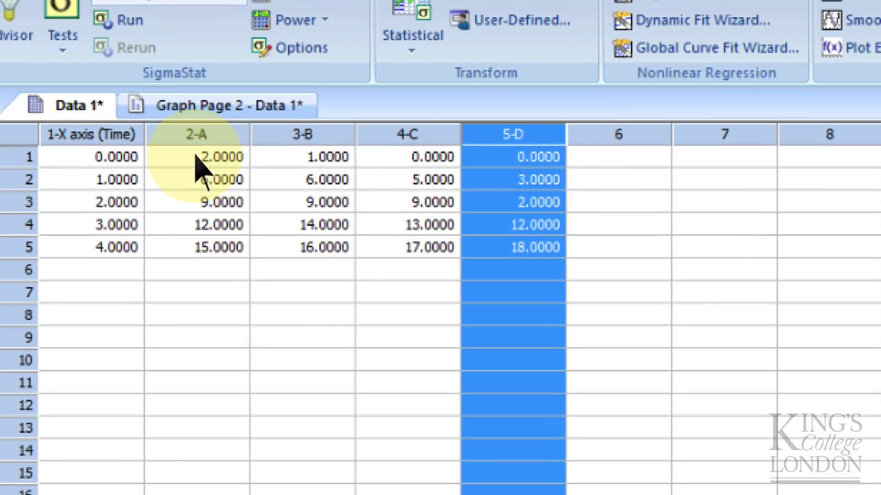
# - Copy the block in columns 2-A to 5-D, rows 1–5, and transpose-paste it starting at column 7 row 1
pyautogui.moveTo(195, 156); pyautogui.dragTo(510, 252)
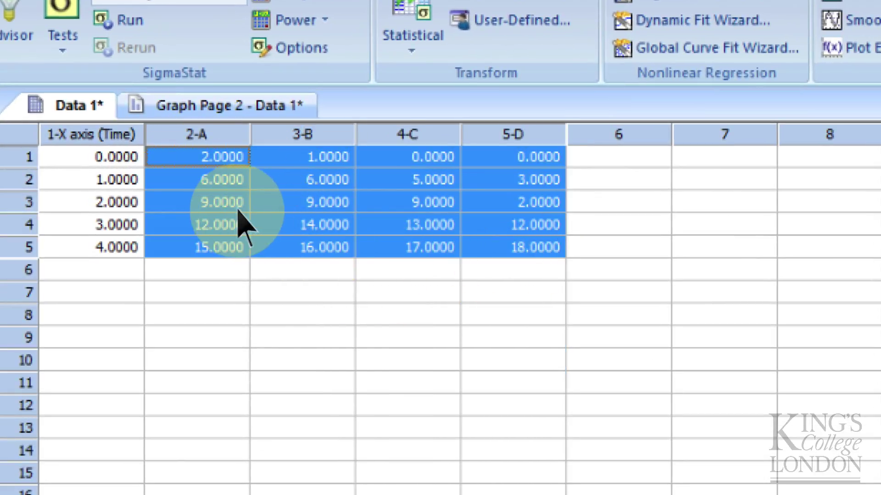
pyautogui.rightClick(224, 226)
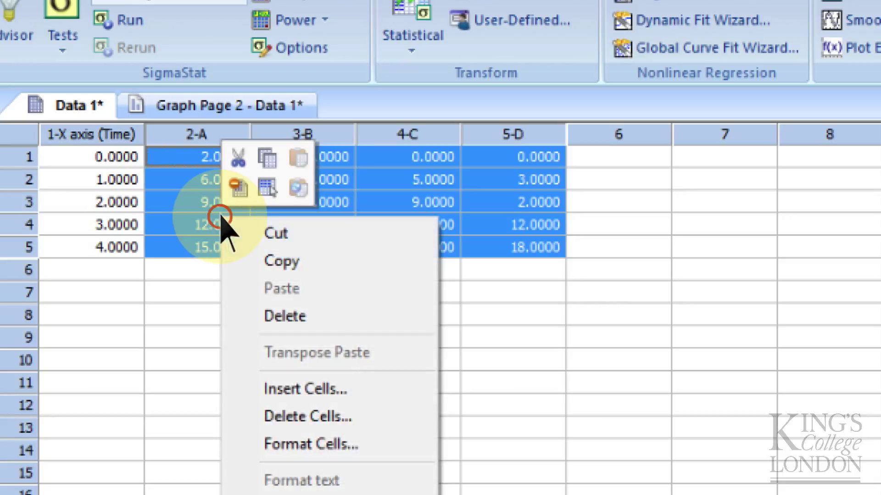
pyautogui.click(288, 263)
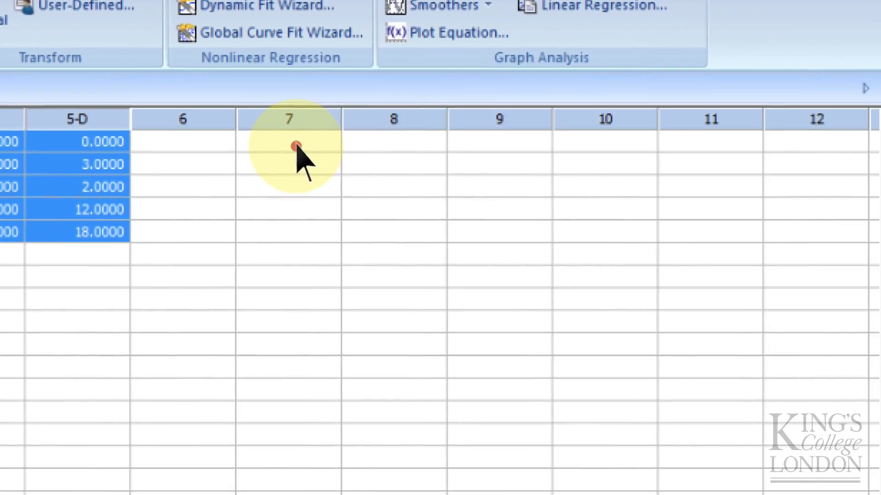
pyautogui.click(686, 157)
pyautogui.rightClick(686, 157)
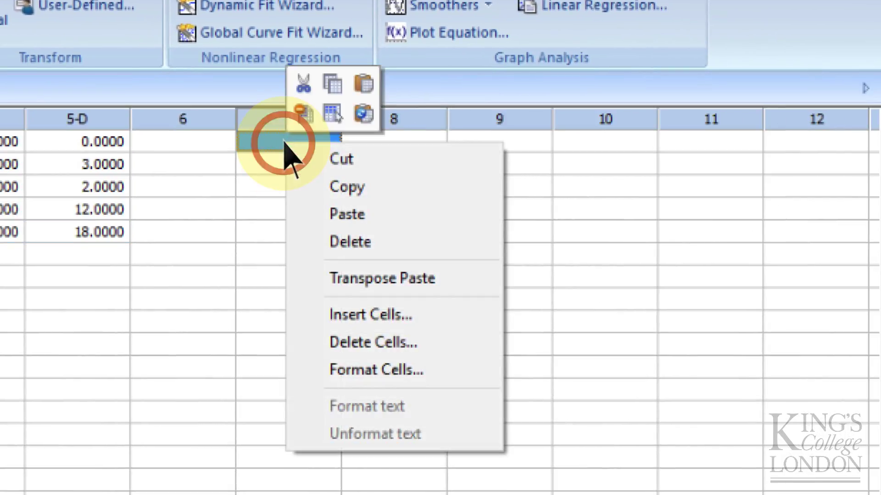
pyautogui.click(384, 278)
pyautogui.click(359, 297)
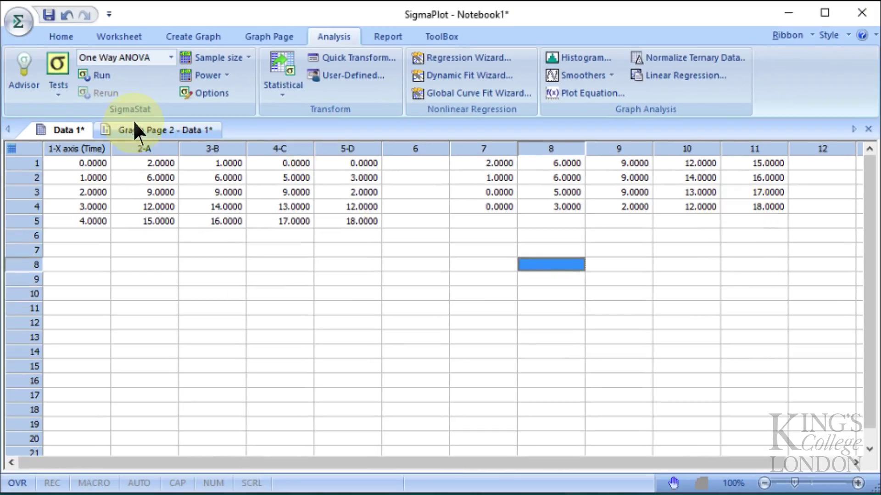
# - Go back to the Data 1 worksheet and bring up column 7's options to title columns 7–11 as 0–4
pyautogui.click(140, 133)
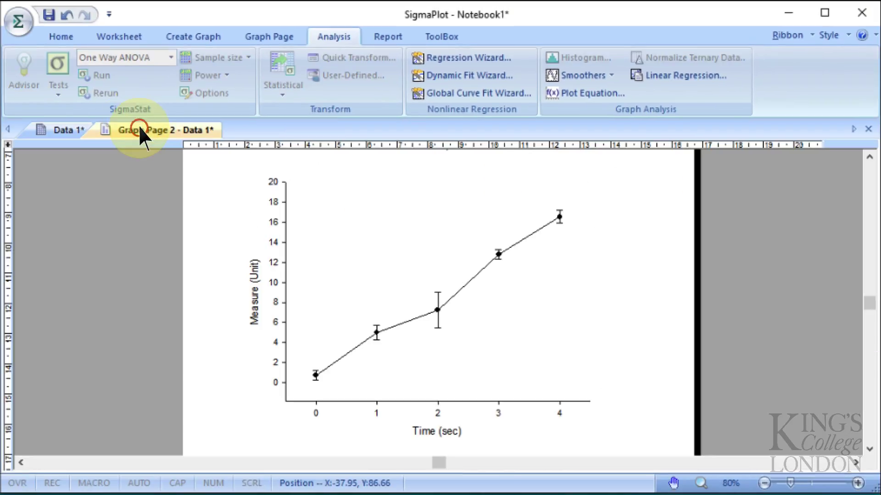
pyautogui.click(57, 135)
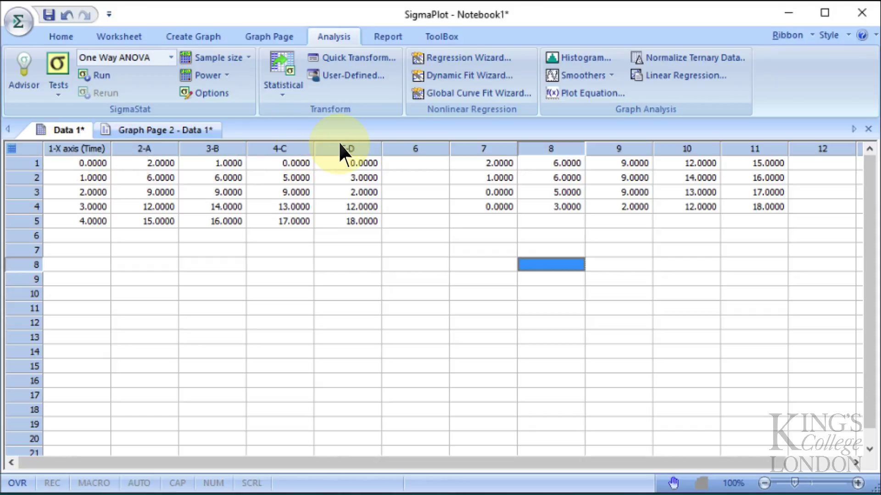
pyautogui.rightClick(478, 150)
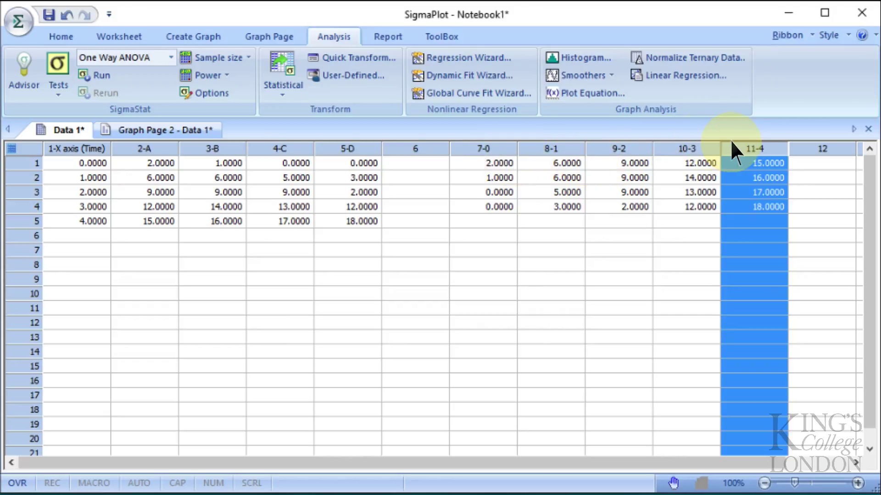
# - Start a One Way ANOVA test and keep the Raw data format
pyautogui.click(170, 59)
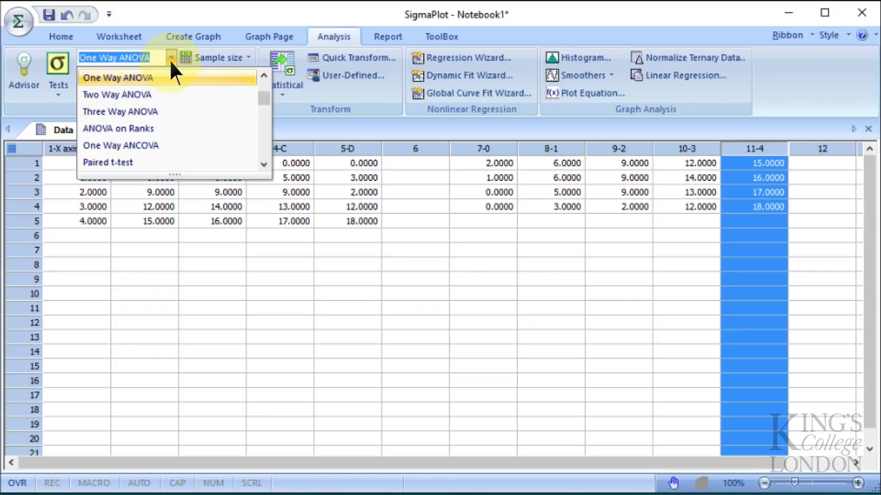
pyautogui.click(145, 77)
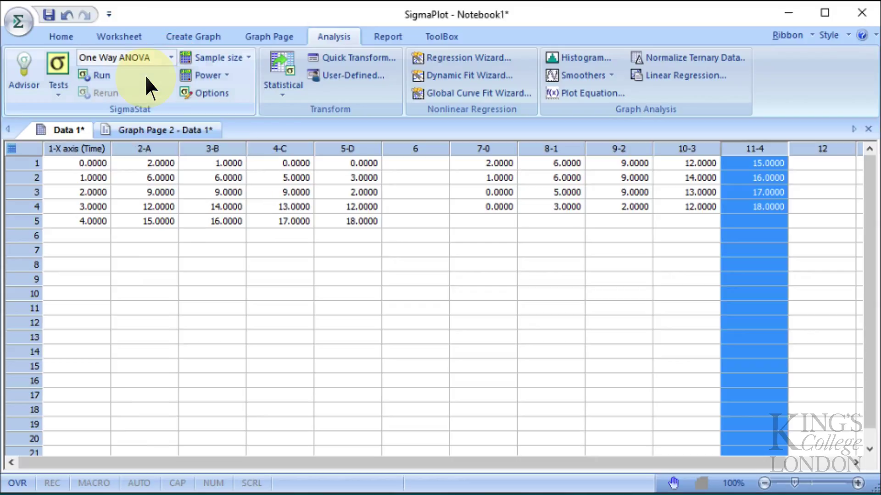
pyautogui.click(95, 75)
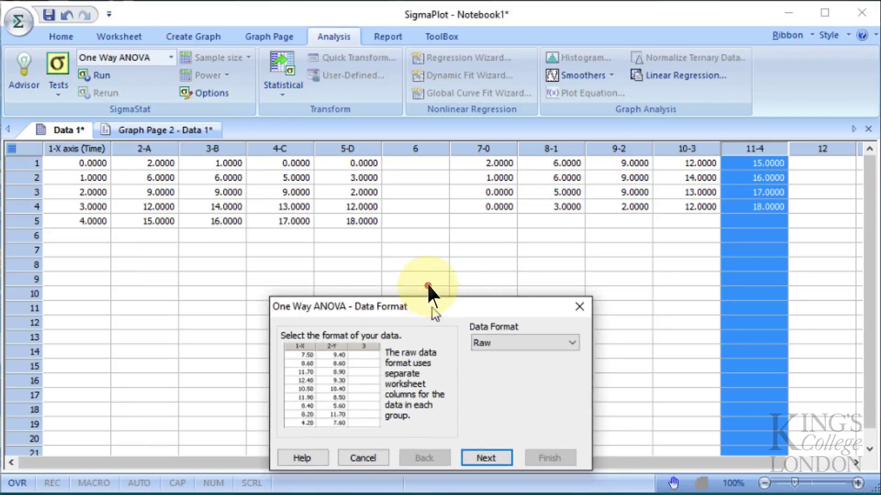
pyautogui.moveTo(427, 284); pyautogui.dragTo(408, 186)
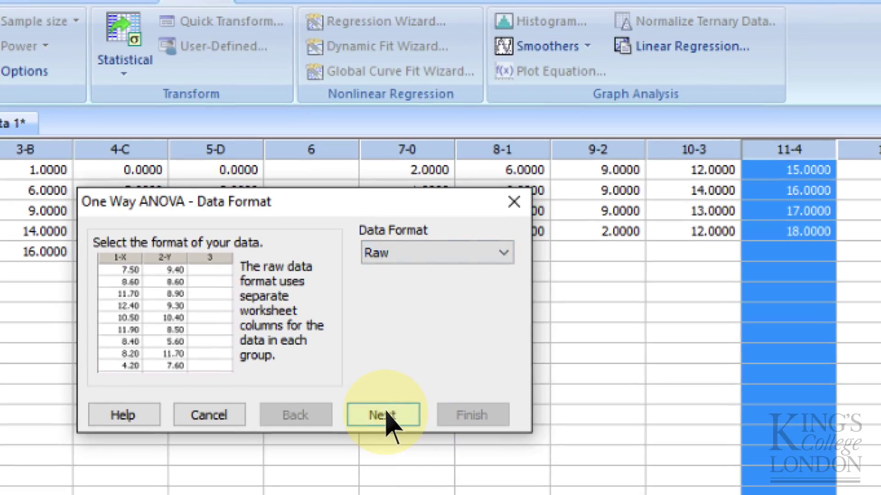
pyautogui.click(388, 417)
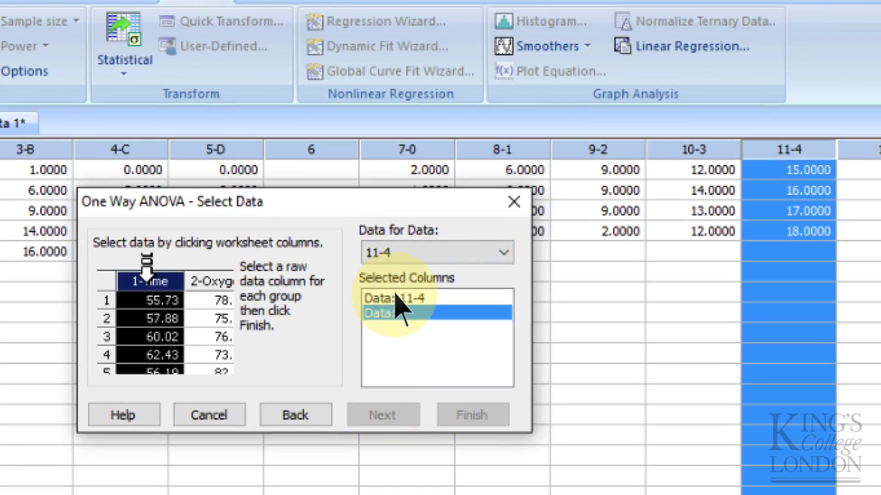
# - Select columns 7-0, 8-1, 9-2, 10-3 and 11-4 as the five data groups
pyautogui.click(397, 299)
pyautogui.click(418, 149)
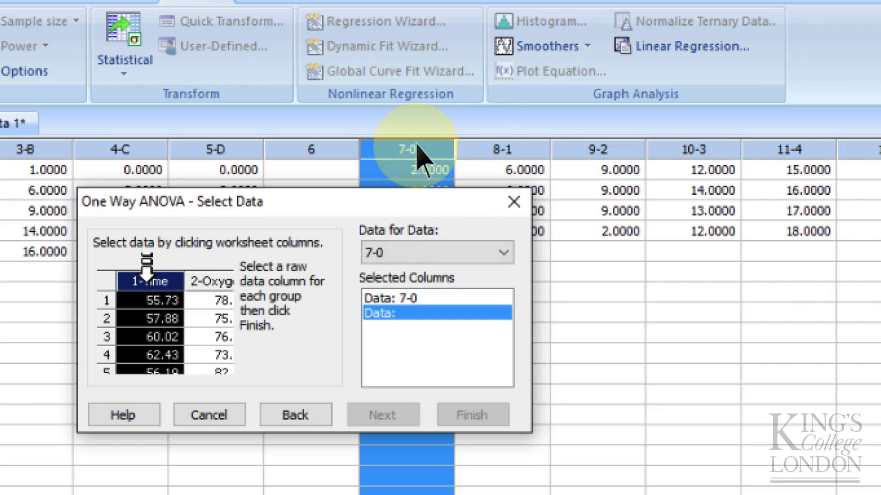
pyautogui.click(476, 149)
pyautogui.click(597, 151)
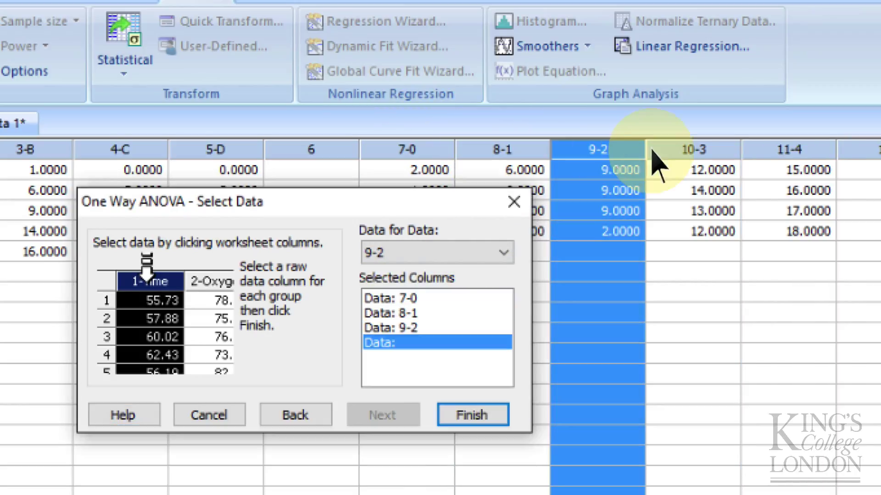
pyautogui.click(692, 150)
pyautogui.click(791, 151)
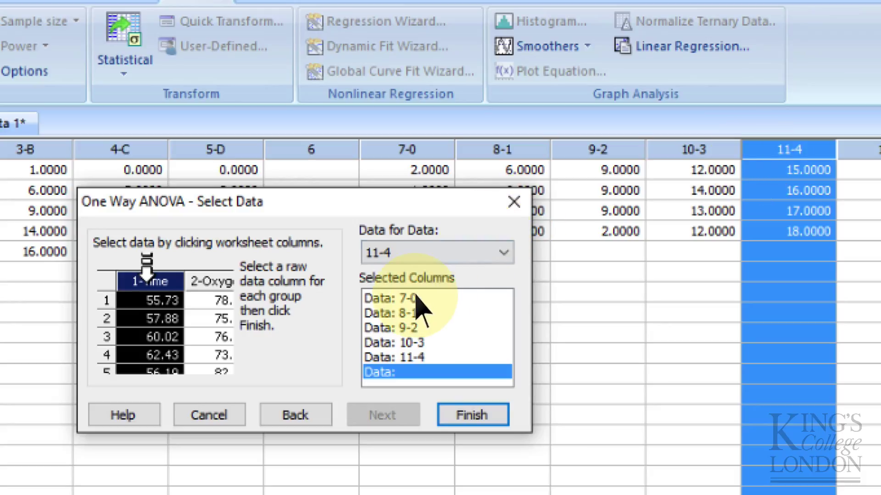
# - Run the test as ANOVA on Ranks with Tukey all-pairwise comparisons to generate the report
pyautogui.click(465, 419)
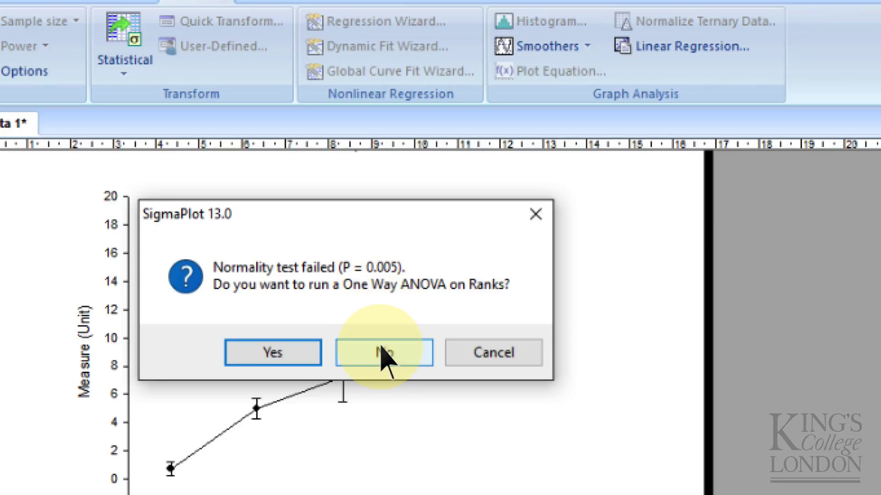
pyautogui.click(271, 354)
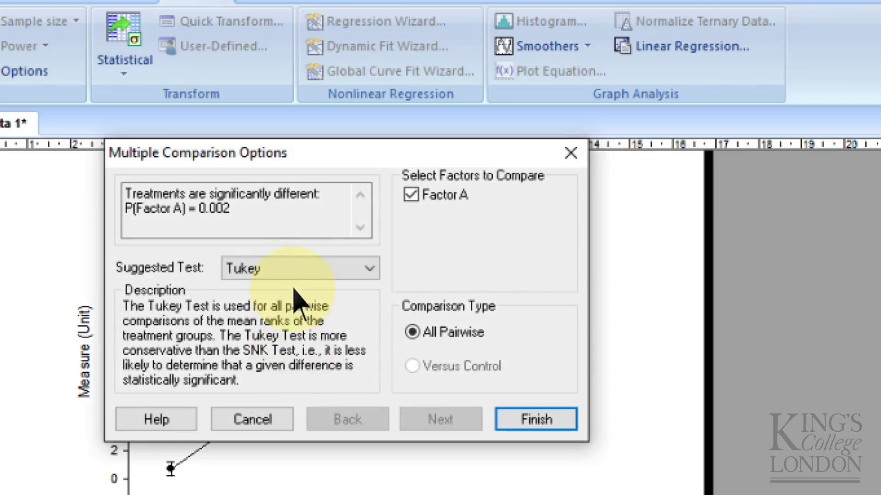
pyautogui.click(295, 275)
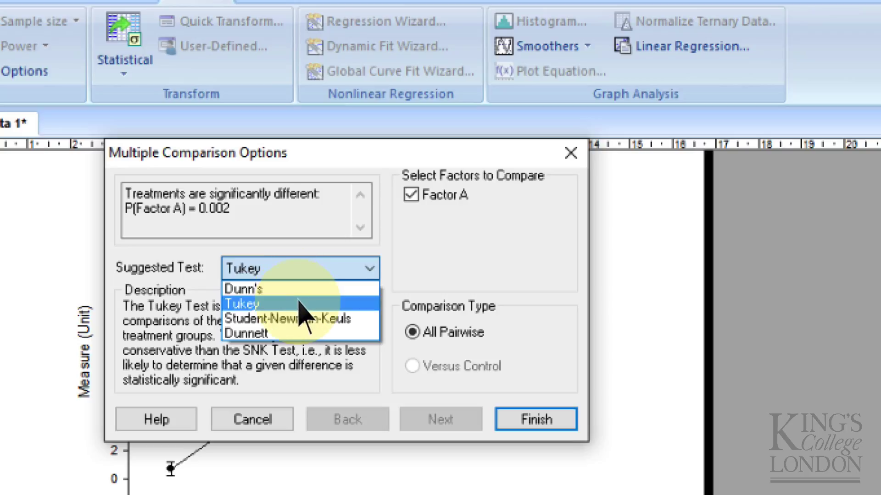
pyautogui.click(299, 302)
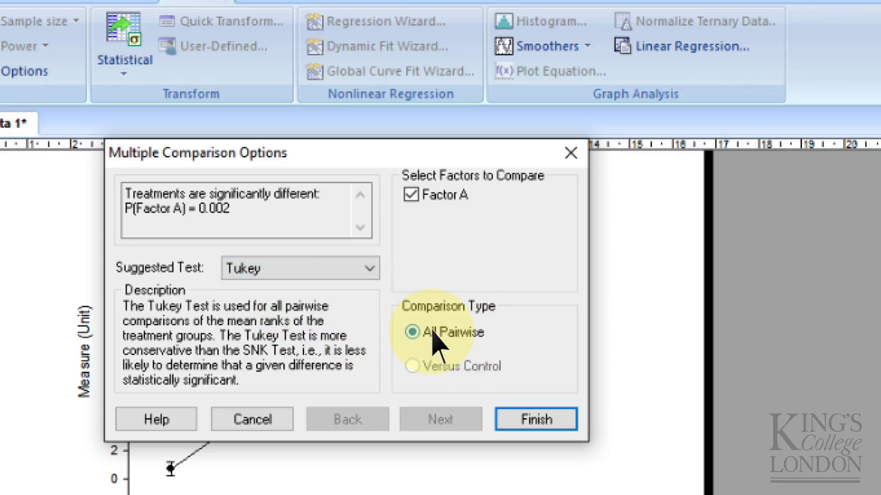
pyautogui.click(535, 420)
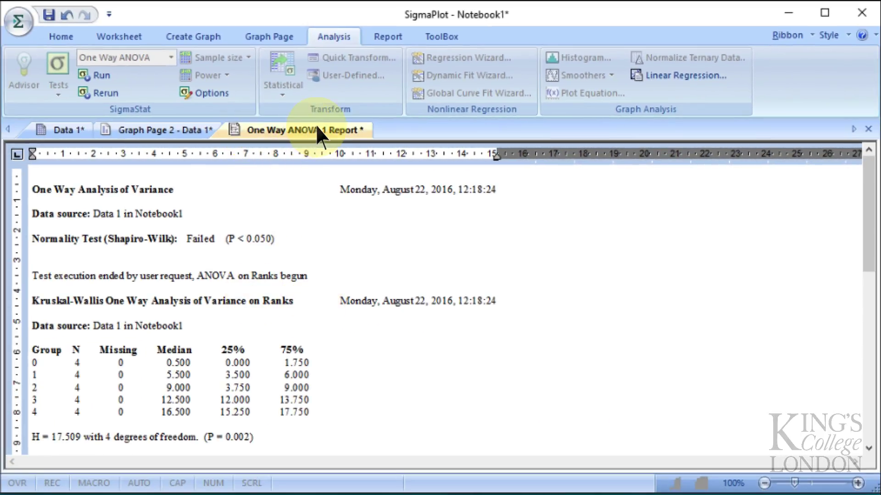
pyautogui.scroll(-8, 254, 307)
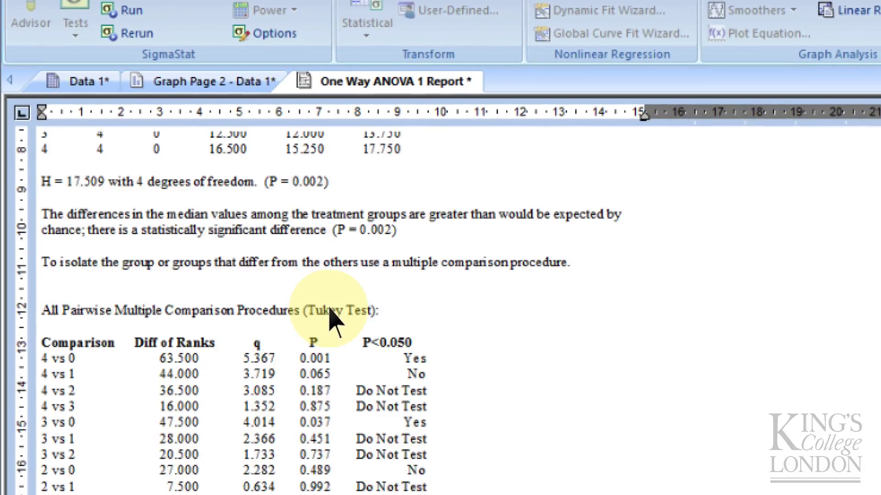
pyautogui.scroll(-1, 333, 321)
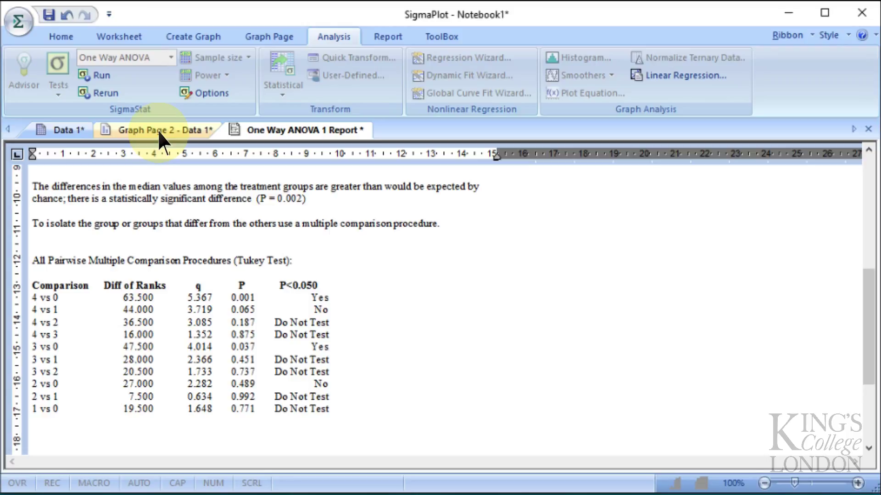
# - Return to Graph Page 2 with the Measure versus Time line graph and show the Graph Page ribbon
pyautogui.click(160, 128)
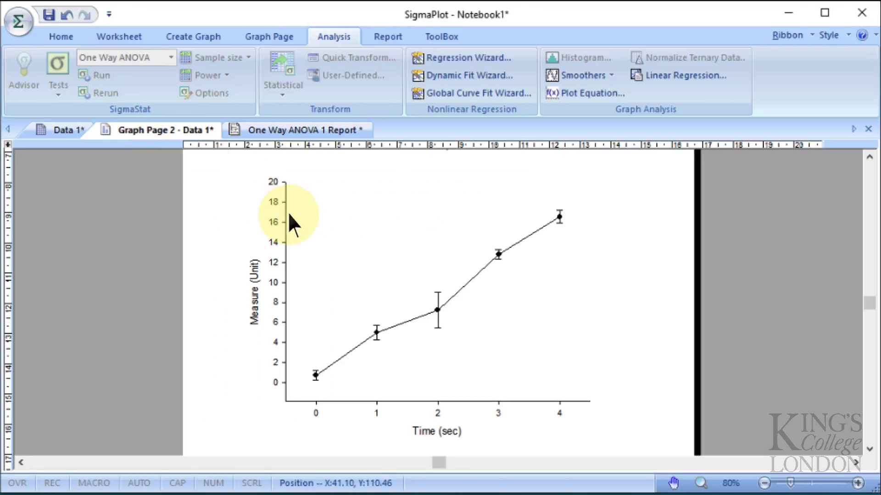
pyautogui.click(270, 35)
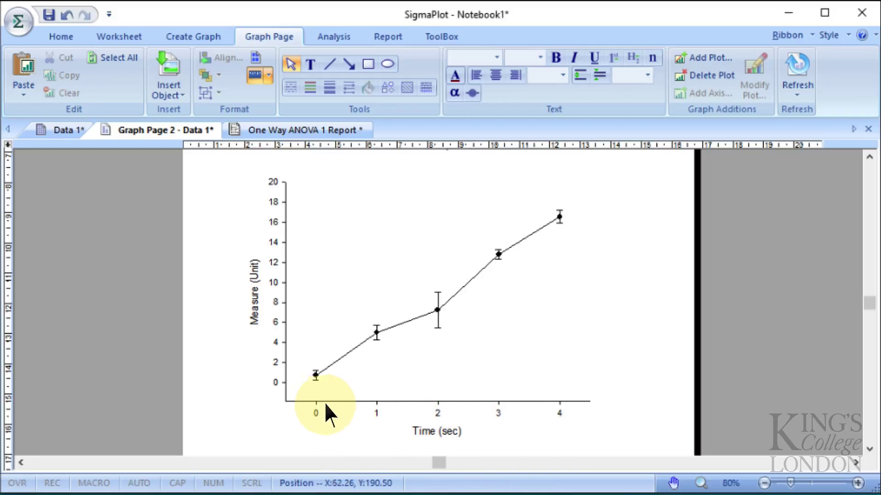
pyautogui.moveTo(311, 379)
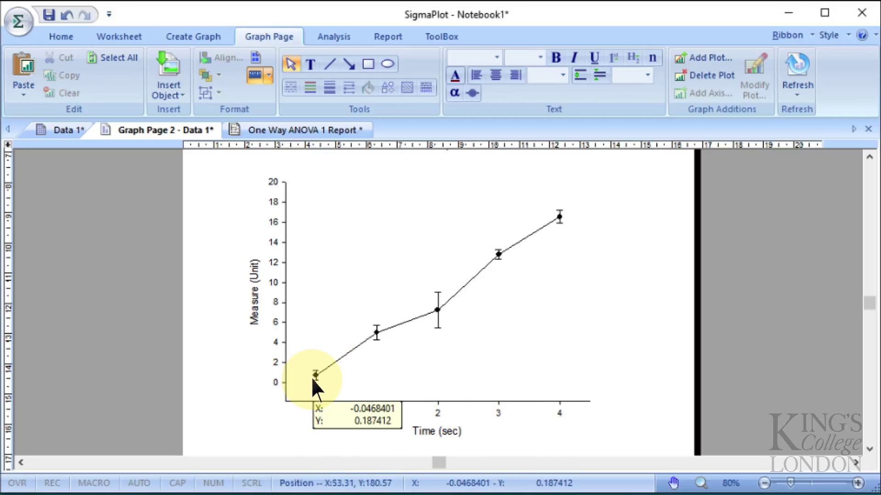